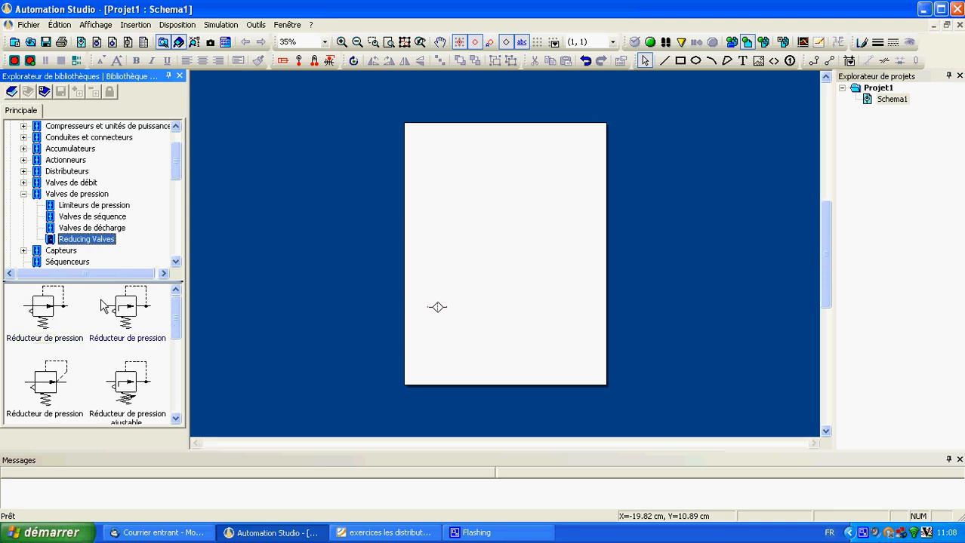
# Place two pressure reducing valves (Réducteur de pression), one just right of the filter and one directly below it.
pyautogui.moveTo(48, 309); pyautogui.dragTo(463, 311)
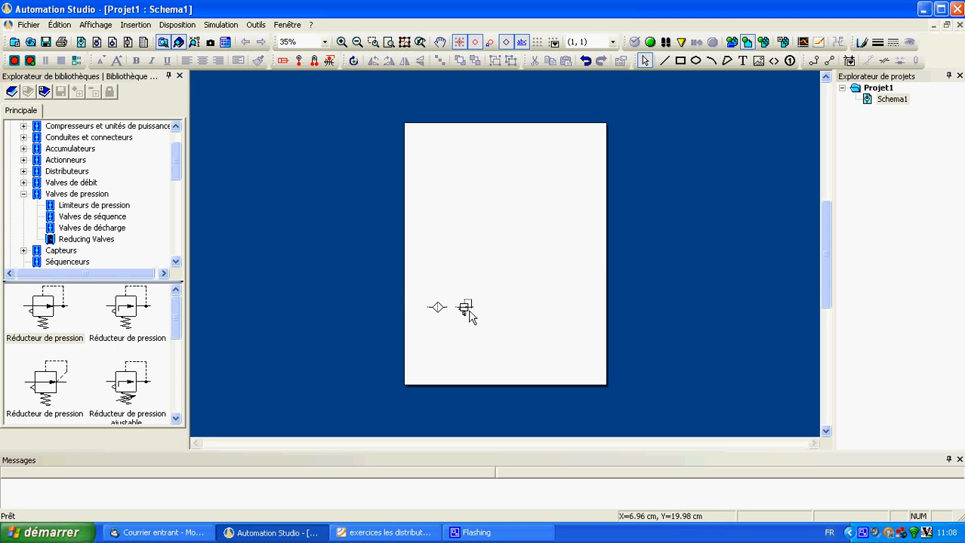
pyautogui.moveTo(50, 309); pyautogui.dragTo(465, 341)
pyautogui.click(25, 196)
# Add two pressure gauges (Manomètre) from the pneumatic measuring instruments, one to the right of each pressure reducer.
pyautogui.click(176, 262)
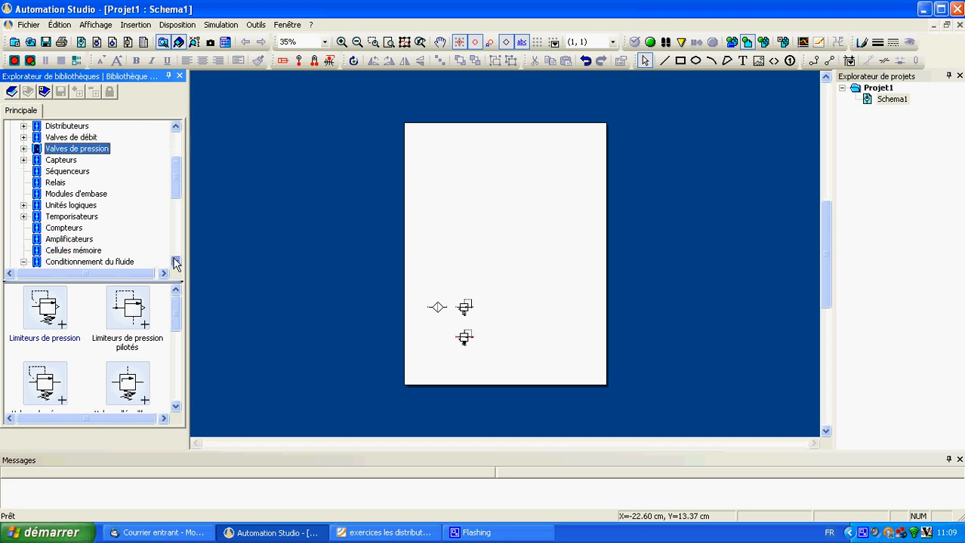
pyautogui.scroll(-3, 176, 262)
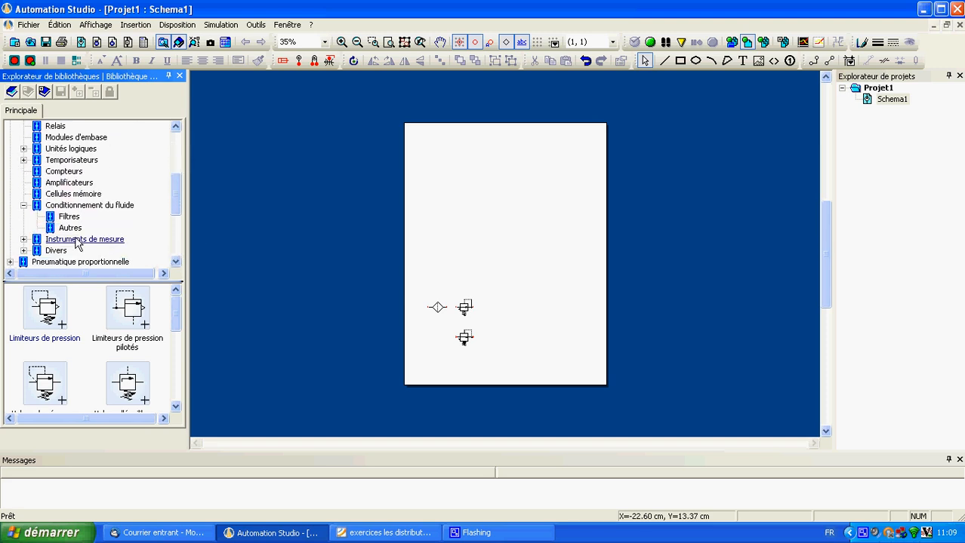
pyautogui.click(23, 240)
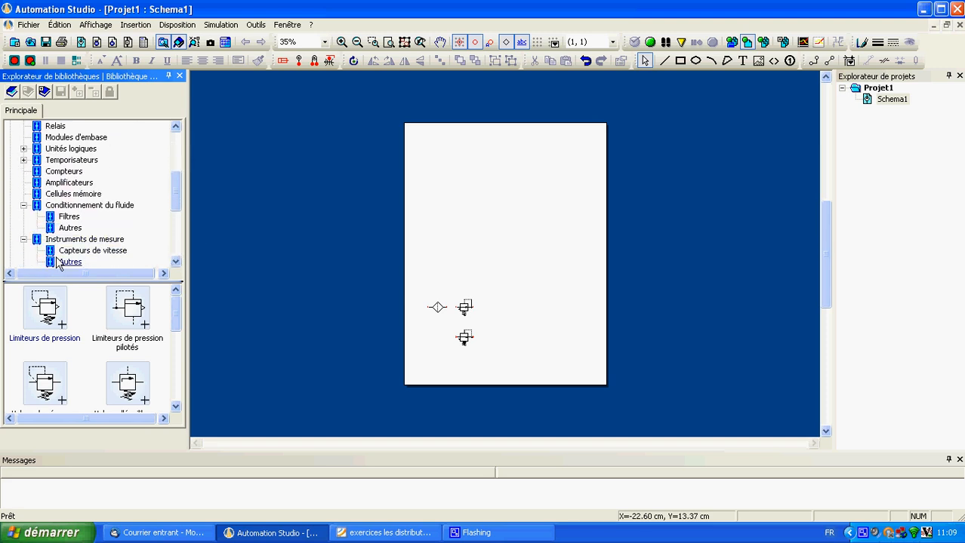
pyautogui.click(68, 262)
pyautogui.moveTo(129, 391); pyautogui.dragTo(487, 305)
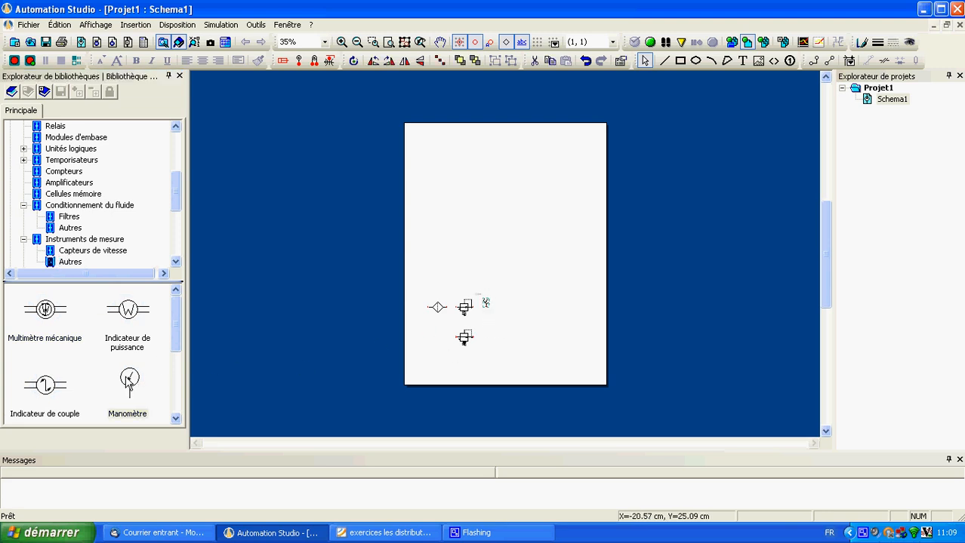
pyautogui.moveTo(127, 379); pyautogui.dragTo(488, 337)
# Place a lubricator (Lubrificateur) from the fluid conditioning components to the right of the upper pressure gauge.
pyautogui.moveTo(177, 212); pyautogui.dragTo(177, 216)
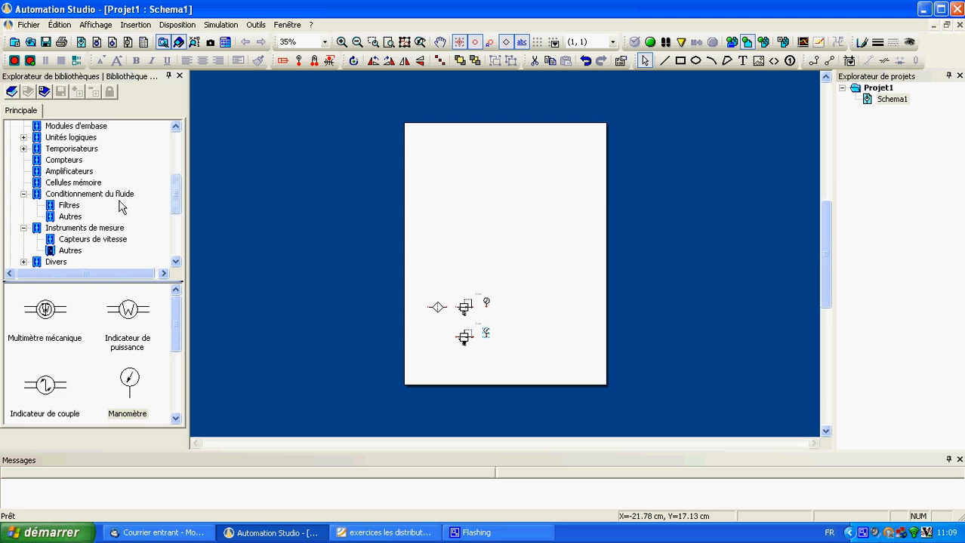
pyautogui.click(79, 216)
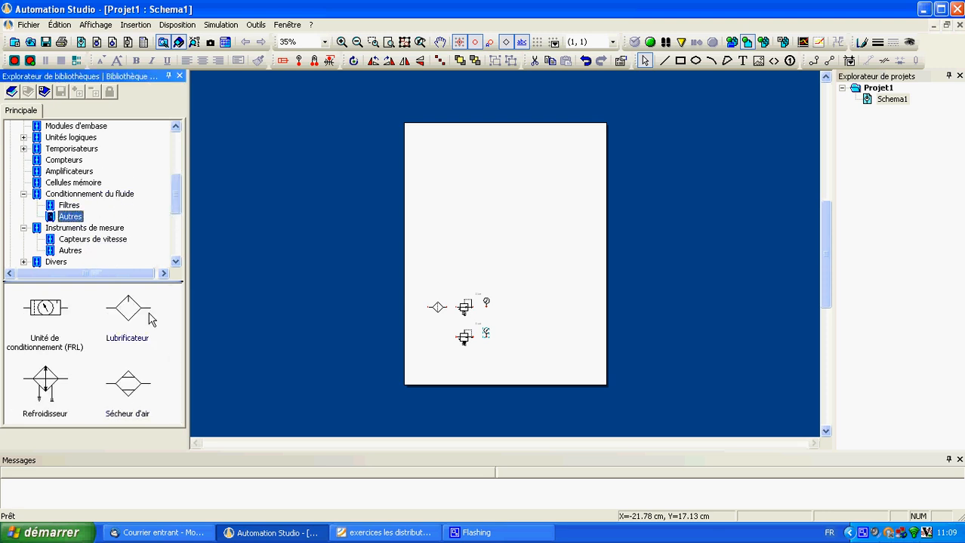
pyautogui.moveTo(131, 315); pyautogui.dragTo(507, 315)
pyautogui.click(519, 338)
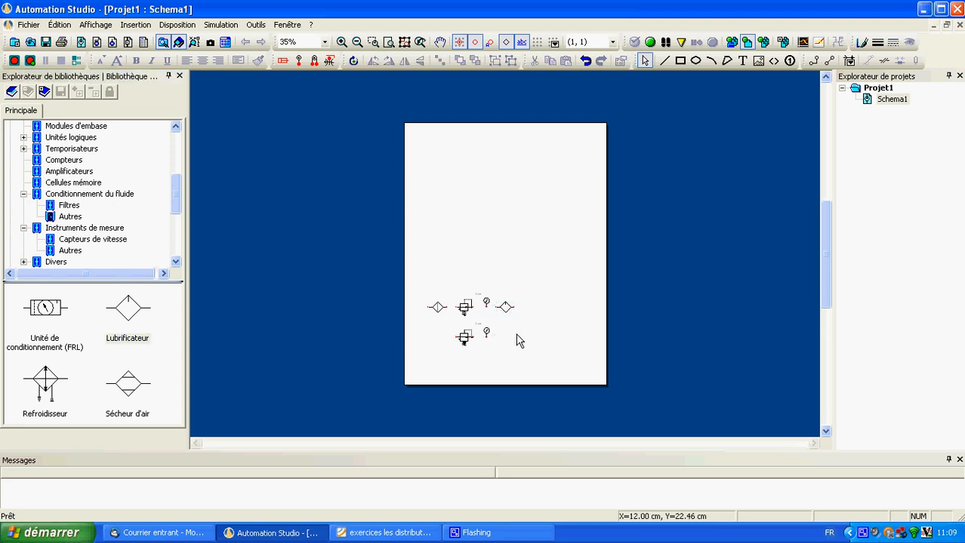
# Place a pneumatic supply (Alimentation pneumatique) left of the filter and rotate it so its port faces the filter.
pyautogui.scroll(2, 512, 362)
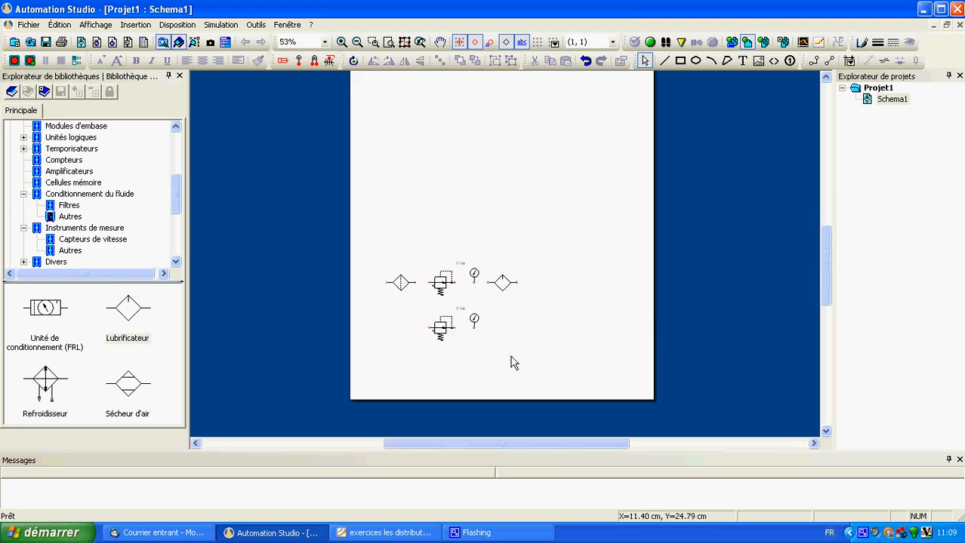
pyautogui.moveTo(176, 182); pyautogui.dragTo(177, 139)
pyautogui.click(74, 150)
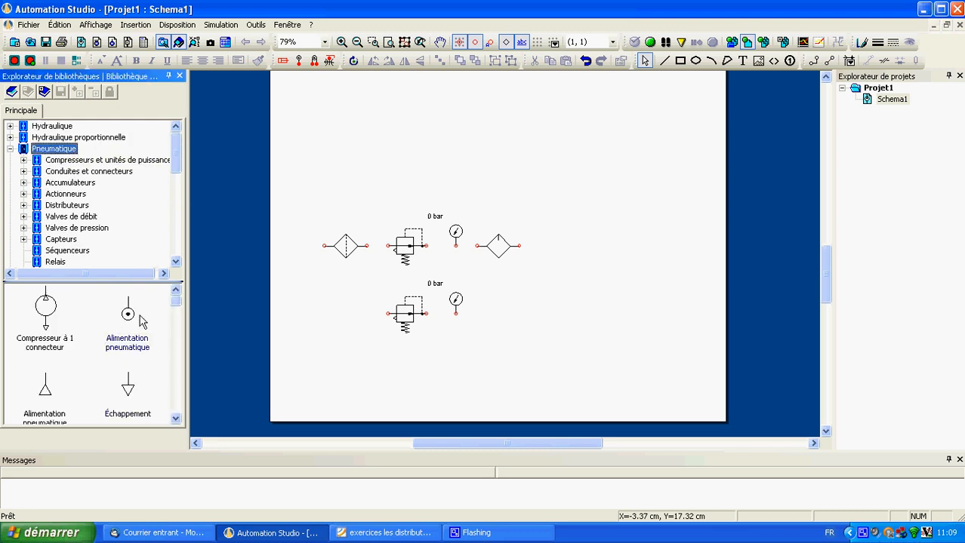
pyautogui.moveTo(153, 314); pyautogui.dragTo(292, 257)
pyautogui.hotkey('ctrl', 'r')
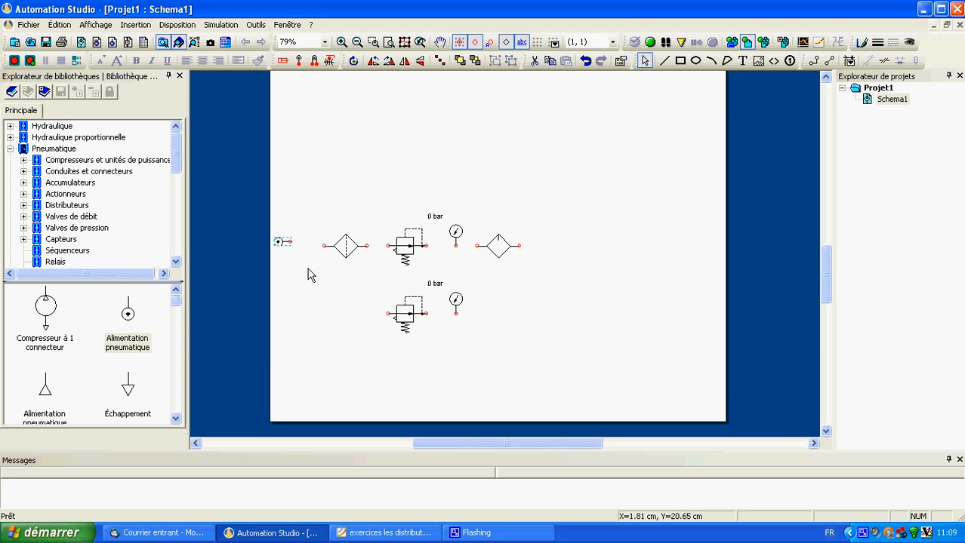
# Connect the supply, filter, upper reducer, gauge and lubricator in line, and branch the lower reducer and gauge off the filter outlet.
pyautogui.moveTo(280, 242); pyautogui.dragTo(474, 247)
pyautogui.click(337, 295)
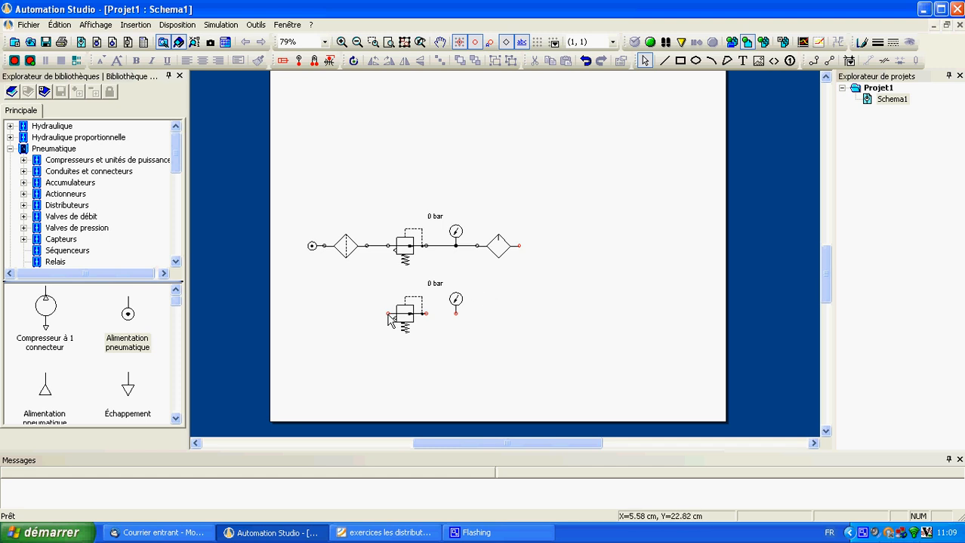
pyautogui.moveTo(388, 314); pyautogui.dragTo(367, 252)
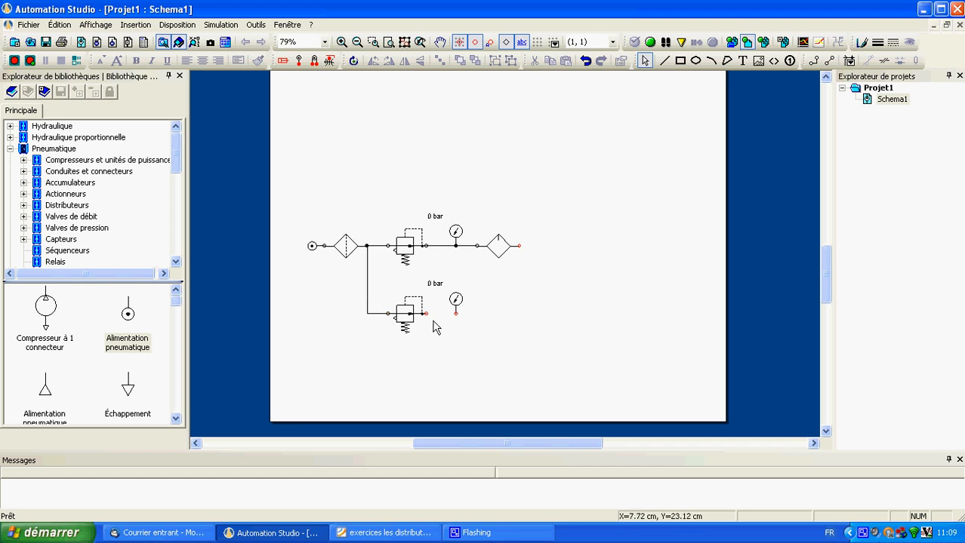
pyautogui.moveTo(425, 313); pyautogui.dragTo(455, 314)
# Display the comment "Filtre" on the filter and position the label above its symbol.
pyautogui.scroll(1, 492, 310)
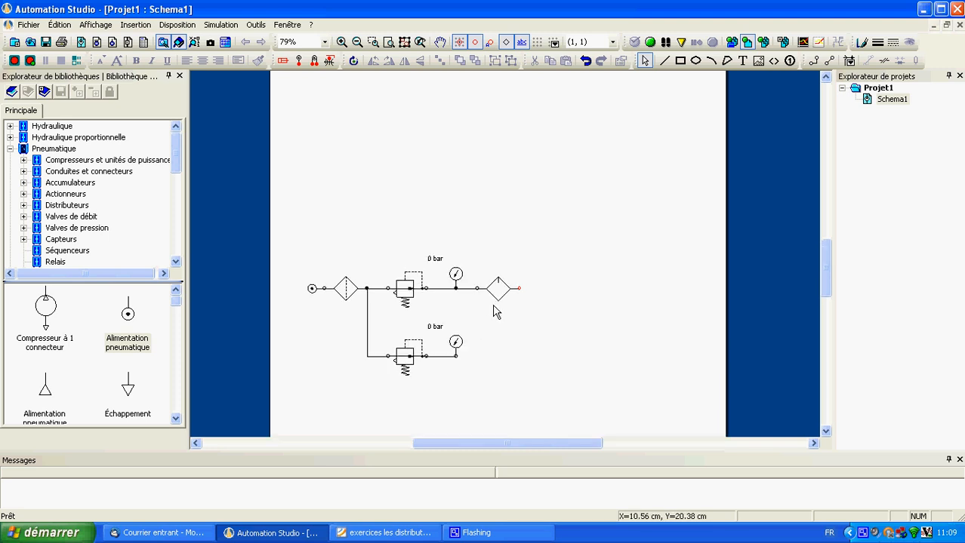
pyautogui.doubleClick(347, 294)
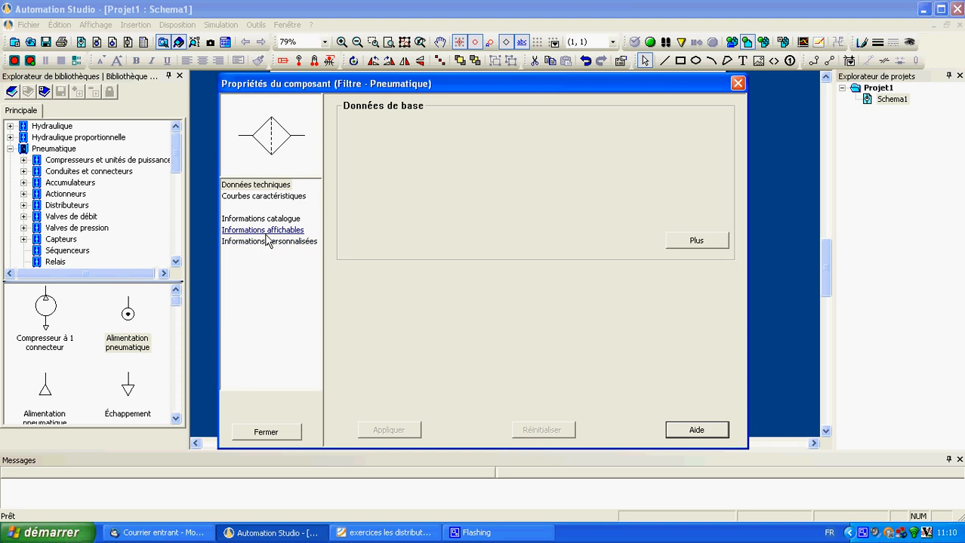
pyautogui.click(266, 230)
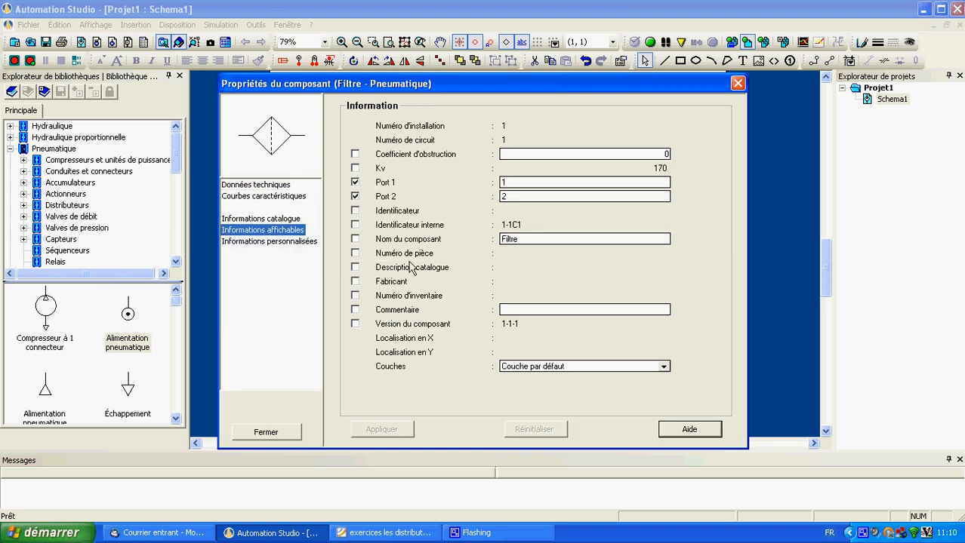
pyautogui.click(354, 310)
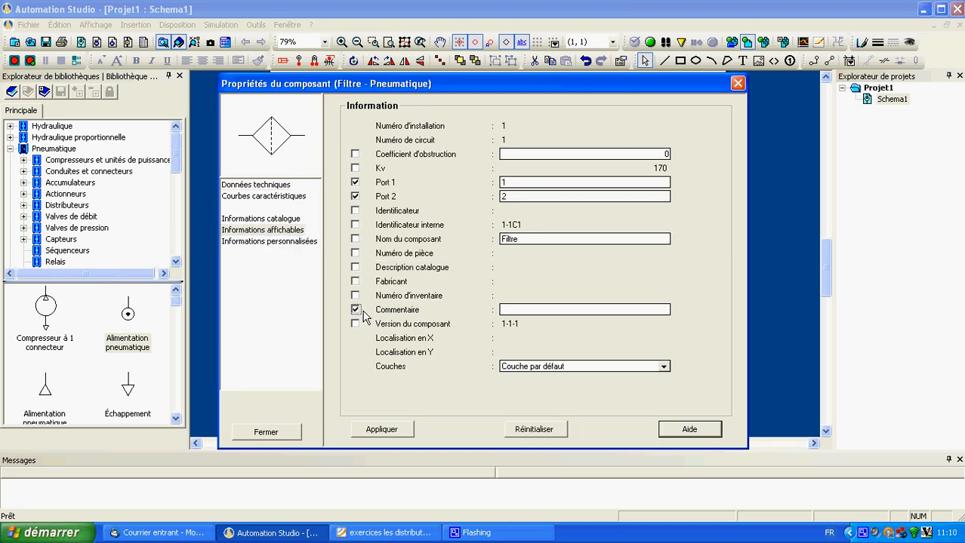
pyautogui.click(538, 311)
pyautogui.write('Filtre')
pyautogui.click(391, 433)
pyautogui.click(274, 430)
pyautogui.click(350, 351)
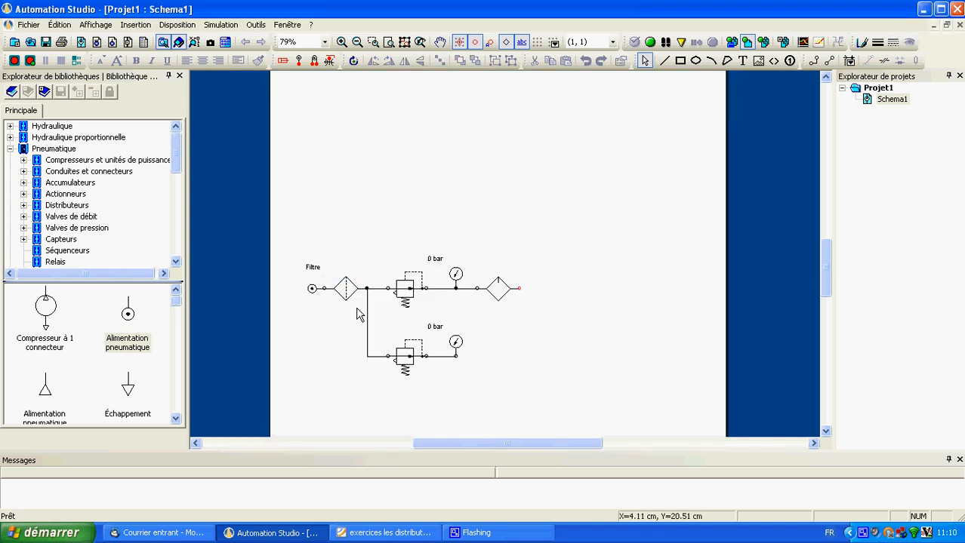
pyautogui.moveTo(312, 269); pyautogui.dragTo(345, 270)
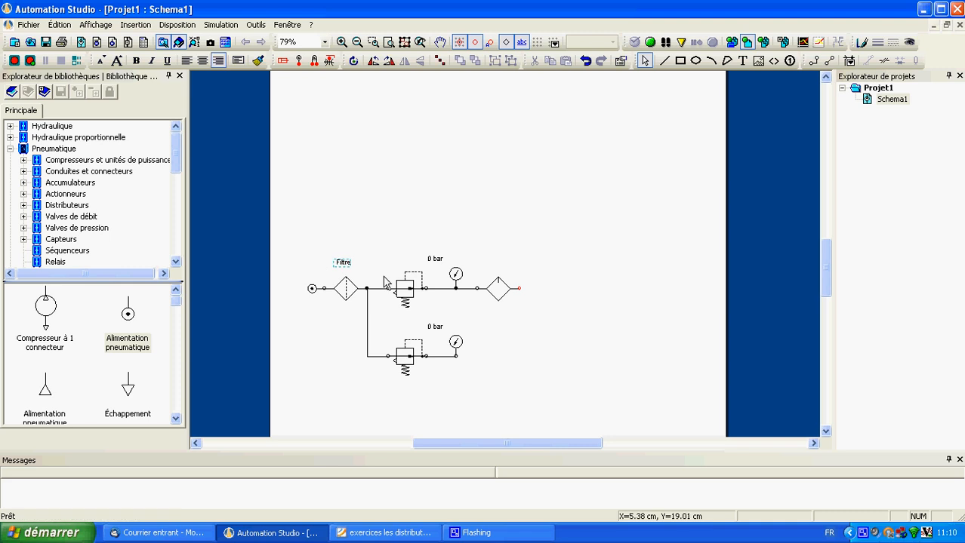
# Display the comment "Régulateur 1" on the upper pressure reducer and position the label above its symbol.
pyautogui.doubleClick(397, 288)
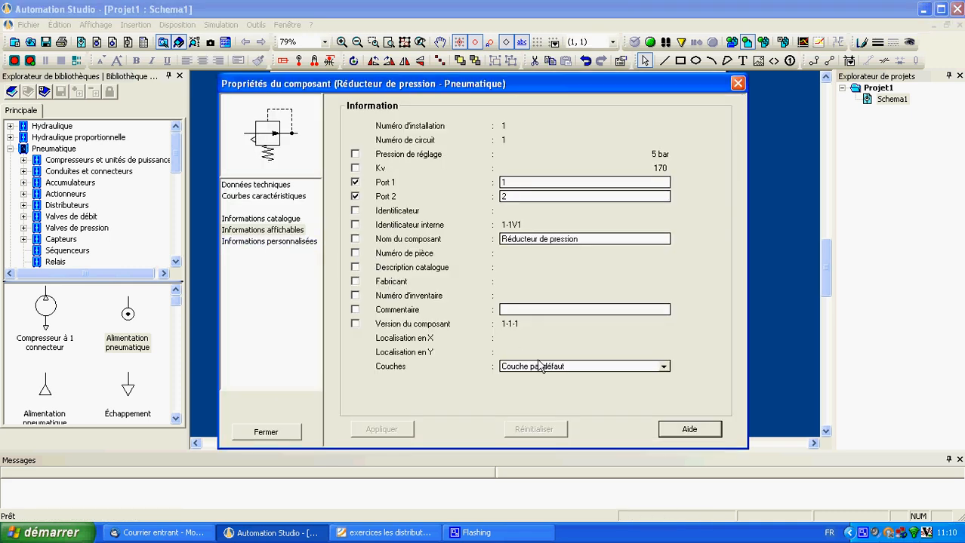
pyautogui.click(356, 310)
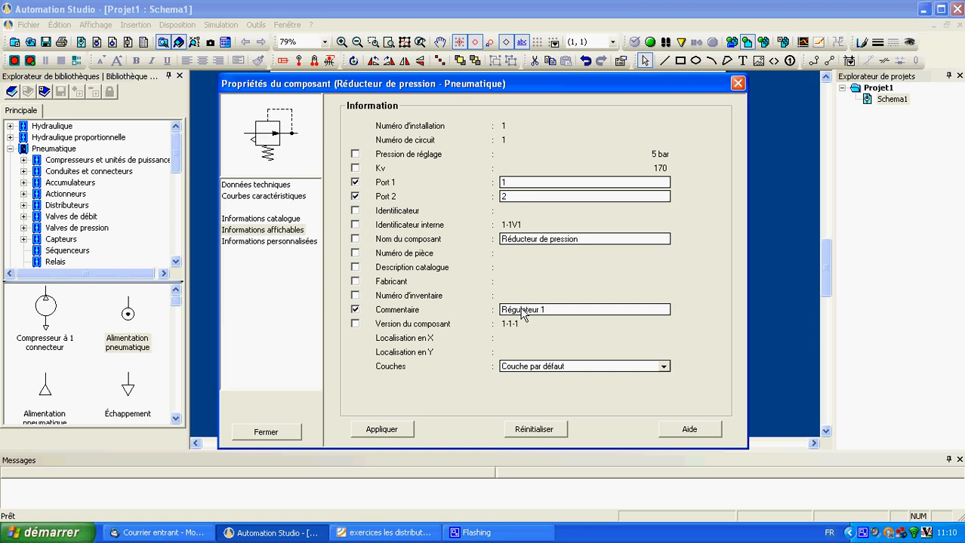
pyautogui.click(397, 429)
pyautogui.click(265, 432)
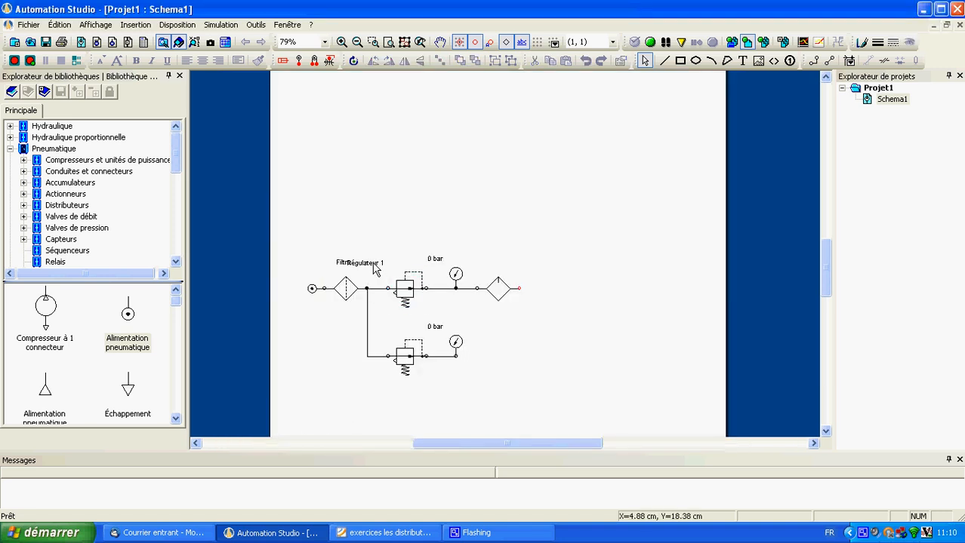
pyautogui.moveTo(374, 269); pyautogui.dragTo(414, 269)
pyautogui.click(437, 328)
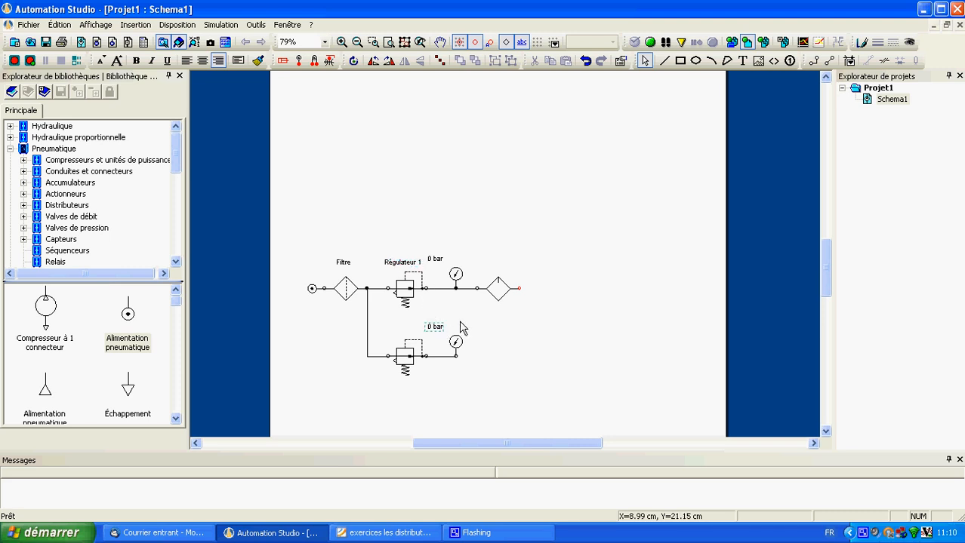
# Display the comment "lubrificateur" on the lubricator and position the label above its symbol.
pyautogui.doubleClick(498, 295)
pyautogui.click(355, 309)
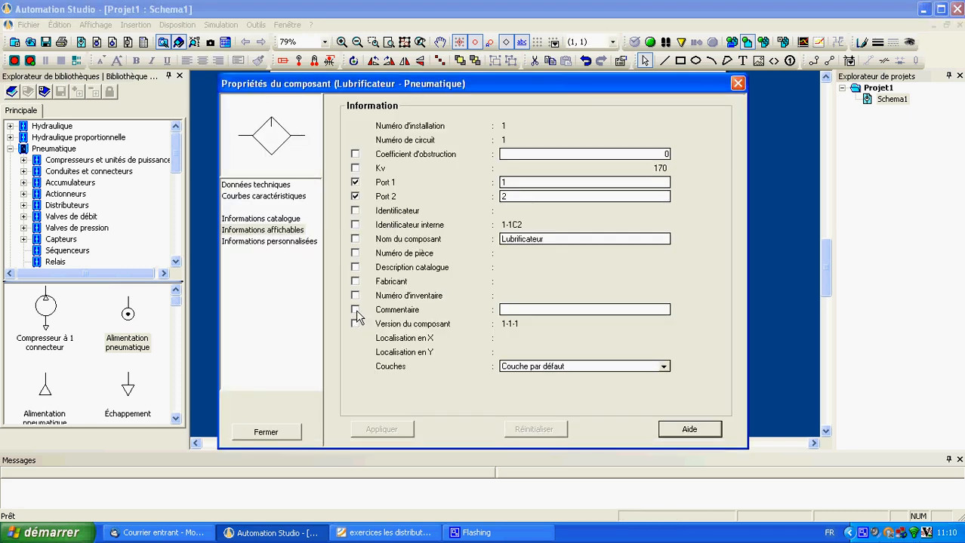
pyautogui.click(511, 310)
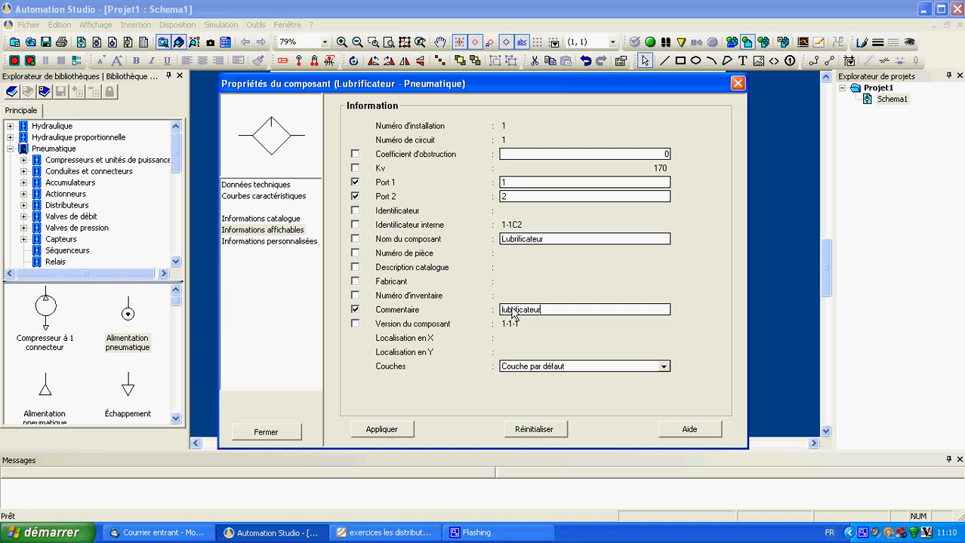
pyautogui.click(400, 428)
pyautogui.click(298, 431)
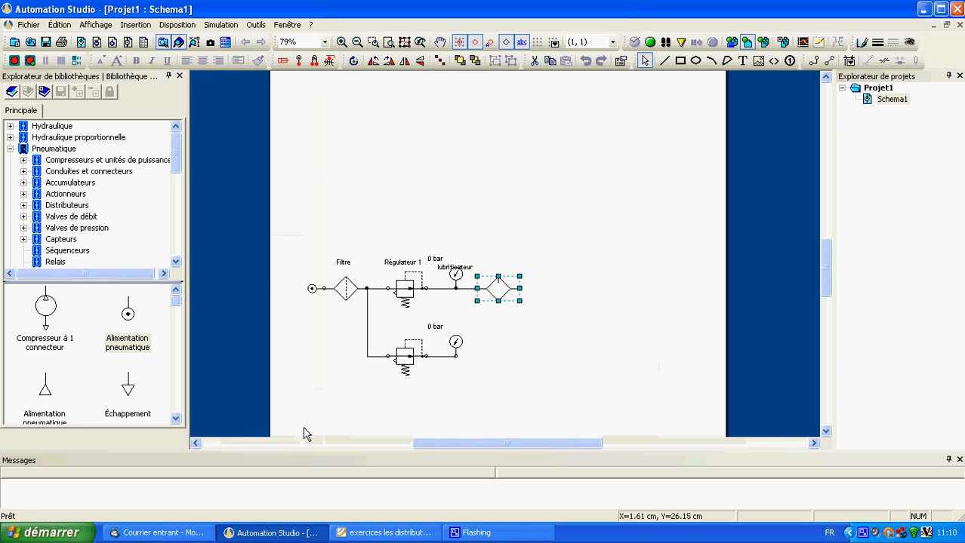
pyautogui.moveTo(468, 270); pyautogui.dragTo(511, 272)
pyautogui.click(559, 369)
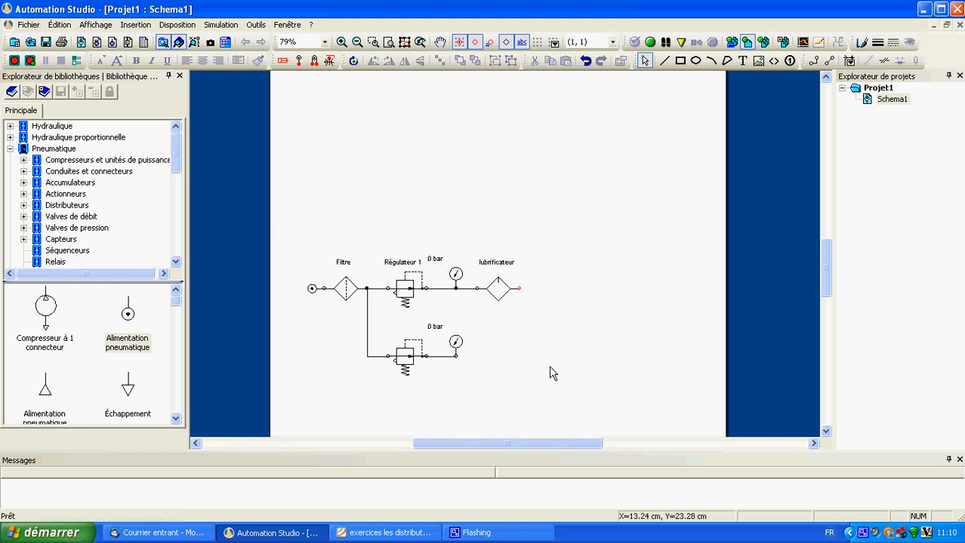
# Display the comment "Régulateur 2" on the lower pressure reducer.
pyautogui.doubleClick(407, 360)
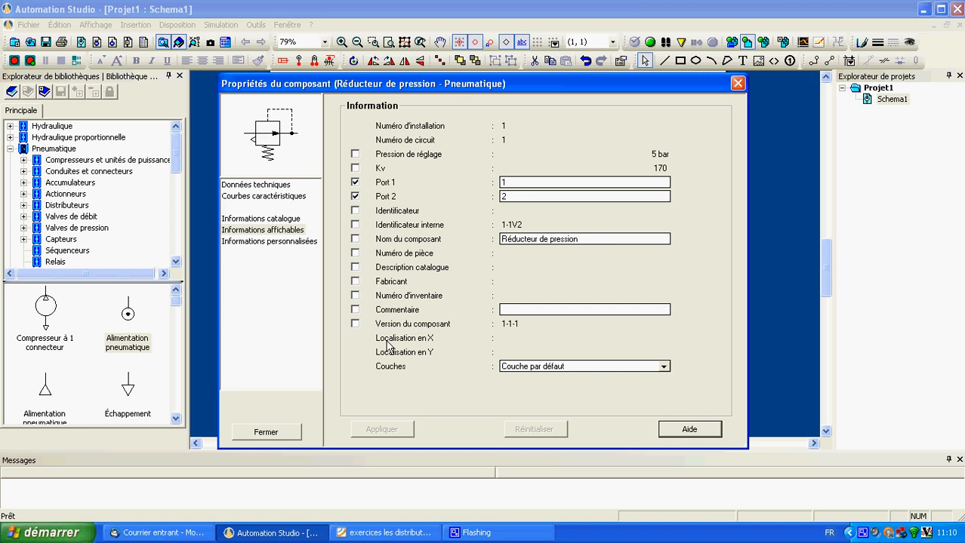
pyautogui.click(356, 311)
pyautogui.click(521, 310)
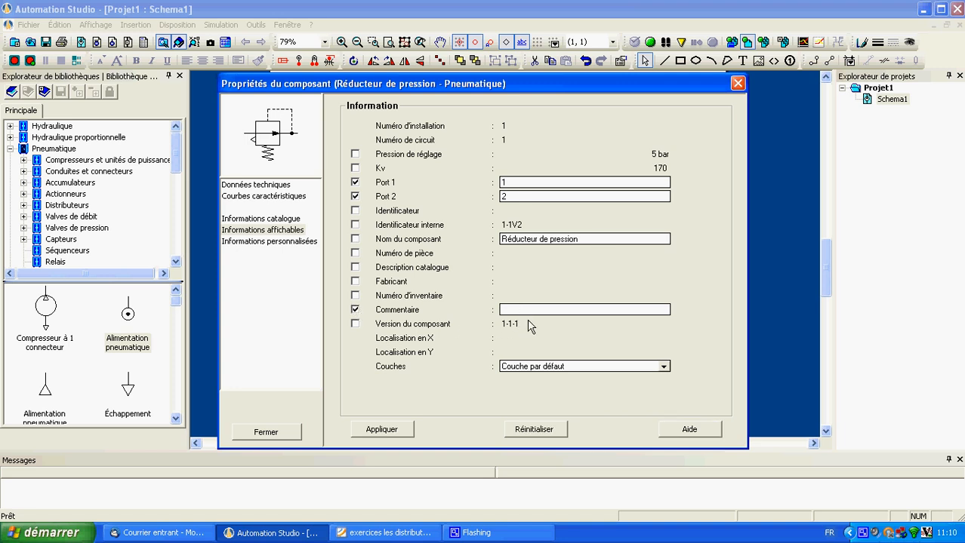
pyautogui.write('Régulateur 2')
pyautogui.click(378, 432)
pyautogui.click(298, 432)
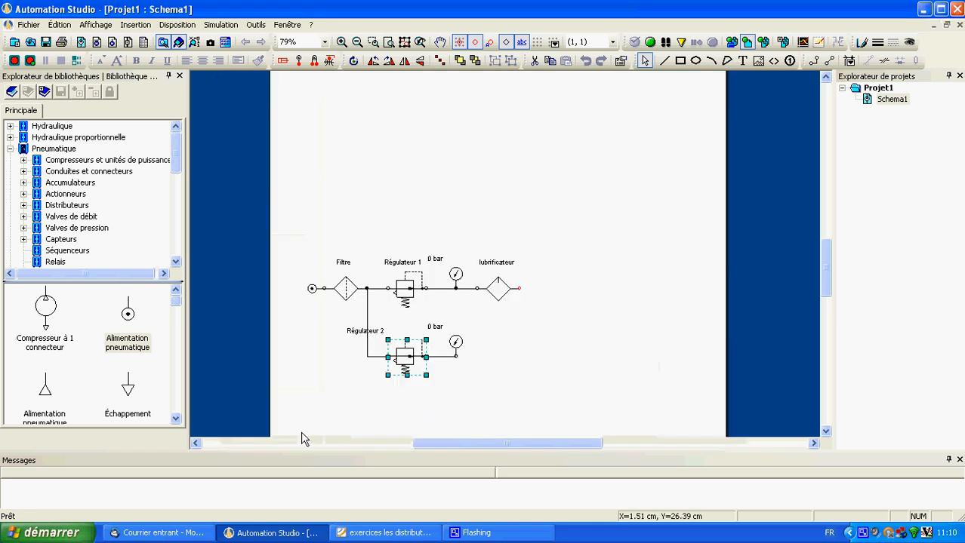
pyautogui.click(475, 391)
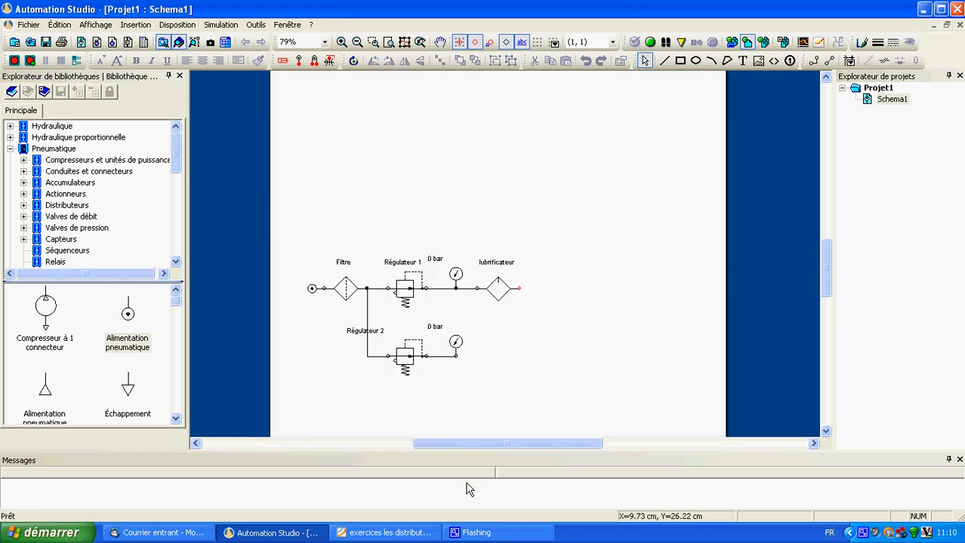
# Place the single-acting cylinder with the full-length spring from Vérins configurables à simple effet well above the air treatment circuit.
pyautogui.scroll(5, 531, 393)
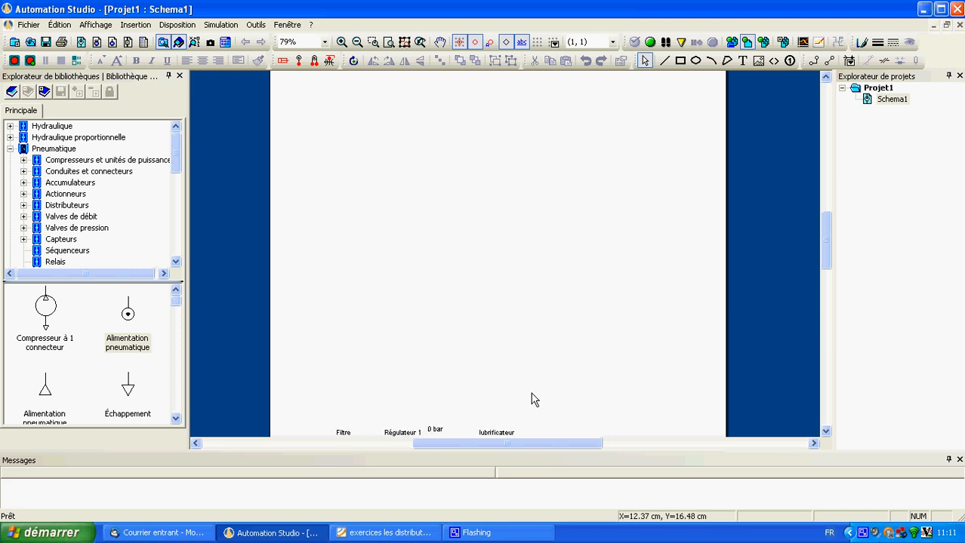
pyautogui.scroll(-1, 531, 393)
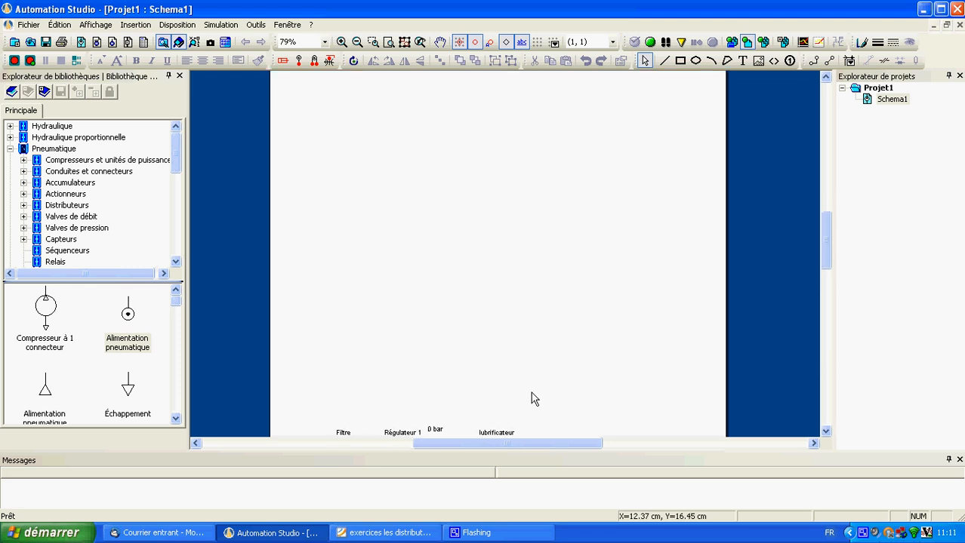
pyautogui.click(24, 195)
pyautogui.click(47, 195)
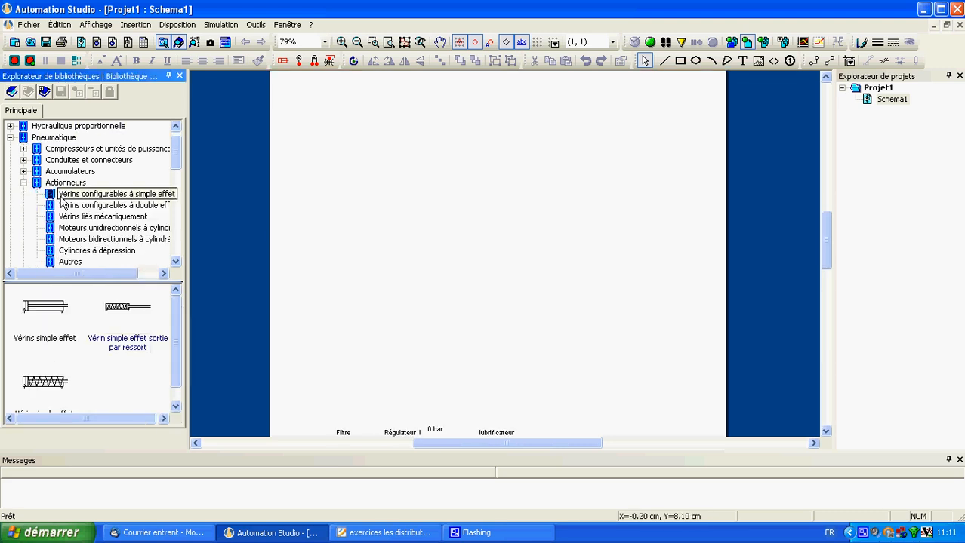
pyautogui.moveTo(49, 377); pyautogui.dragTo(500, 128)
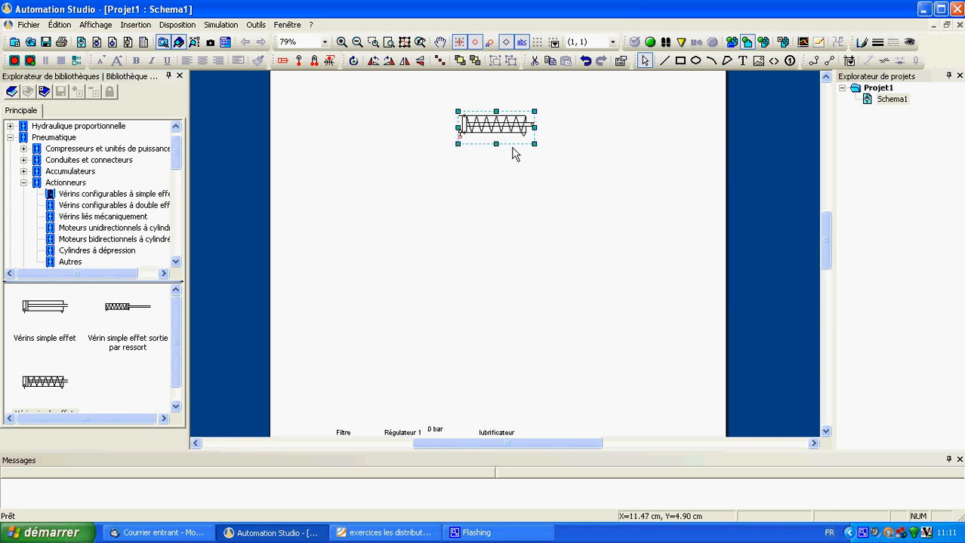
# Consult the exercise PDF for the cylinder's designation and display the comment "1A" on the single-acting cylinder.
pyautogui.click(406, 533)
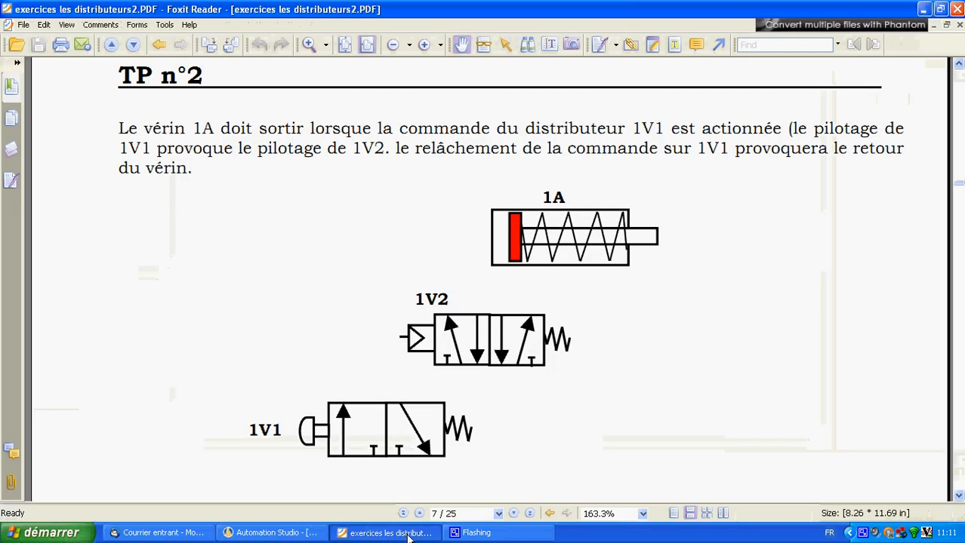
pyautogui.click(406, 533)
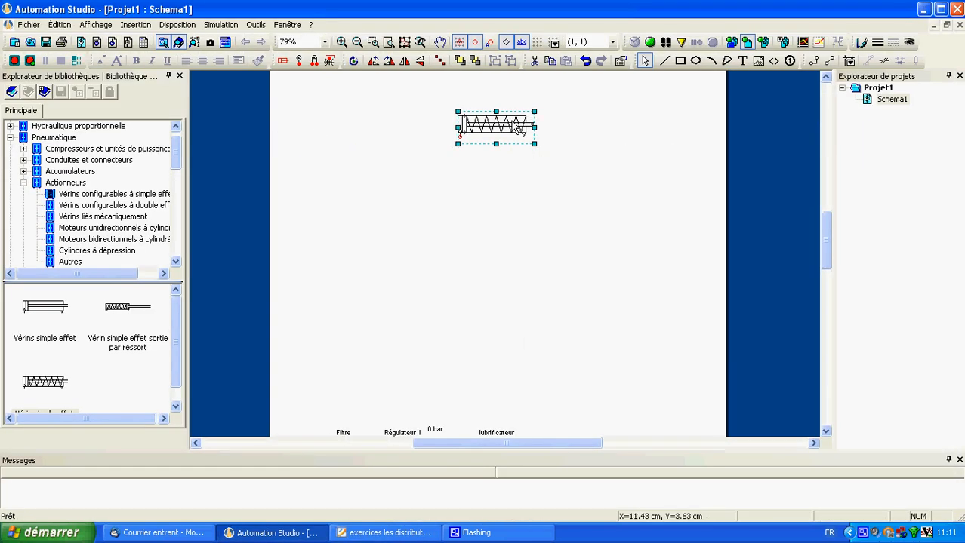
pyautogui.doubleClick(520, 127)
pyautogui.click(311, 263)
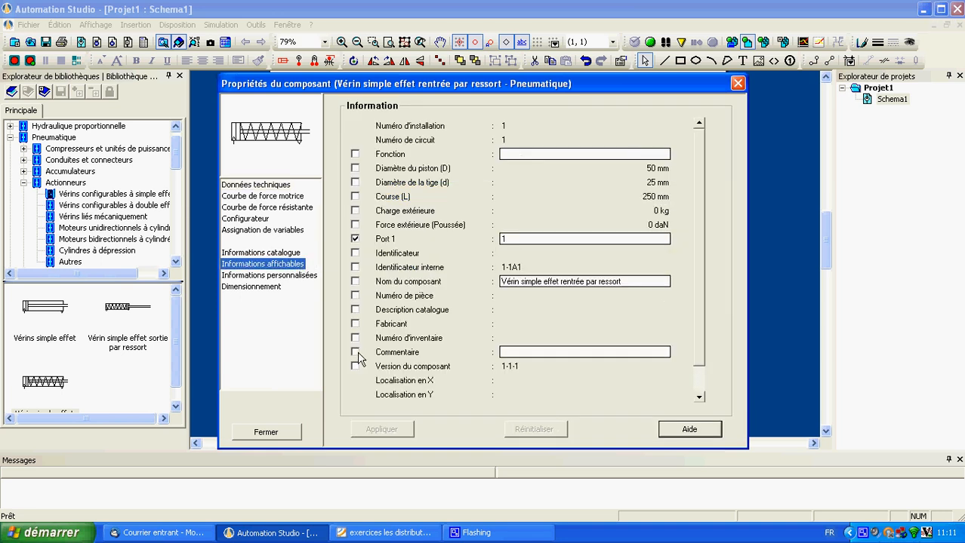
pyautogui.click(355, 353)
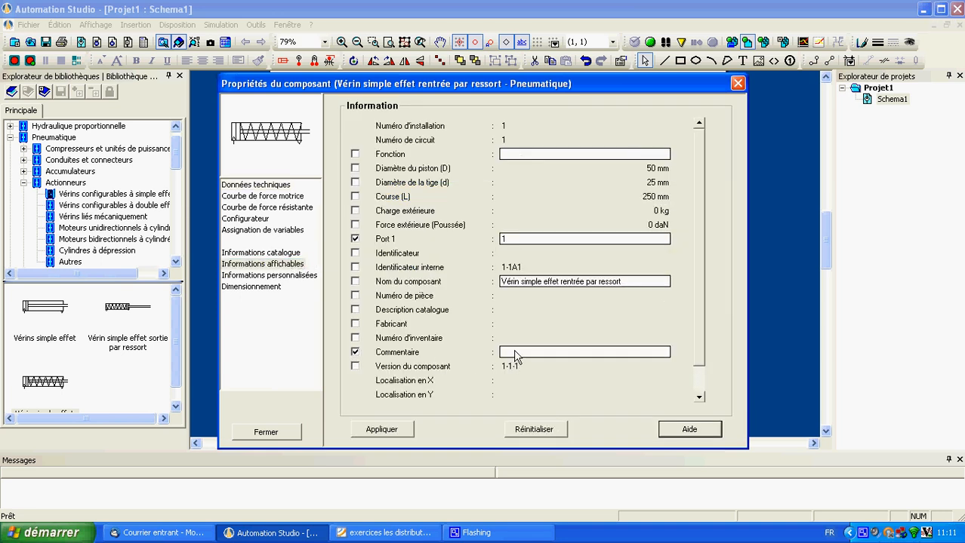
pyautogui.write('1A')
pyautogui.click(381, 429)
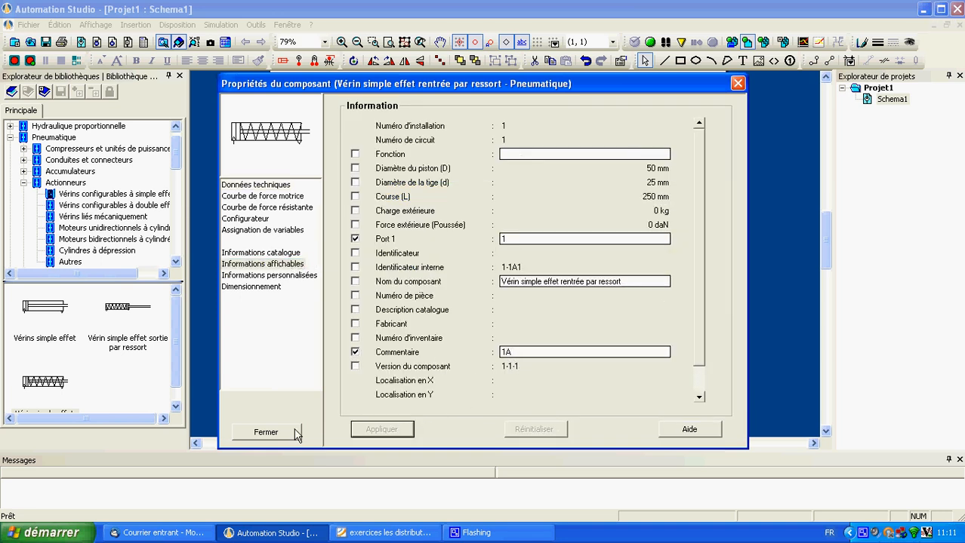
pyautogui.click(266, 431)
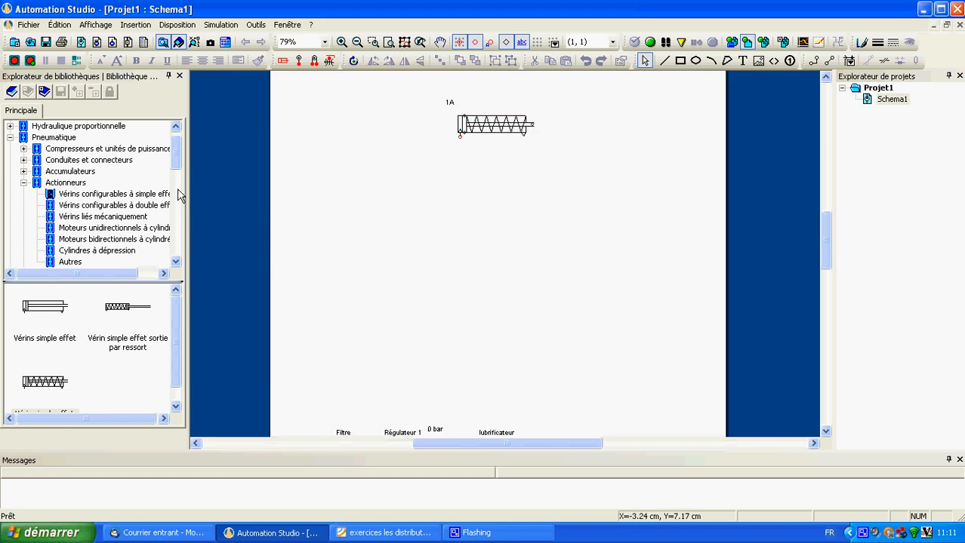
# Check the required valves in the exercise PDF and place the first Distributeur 3/2 NF between the cylinder and the air treatment unit.
pyautogui.click(25, 183)
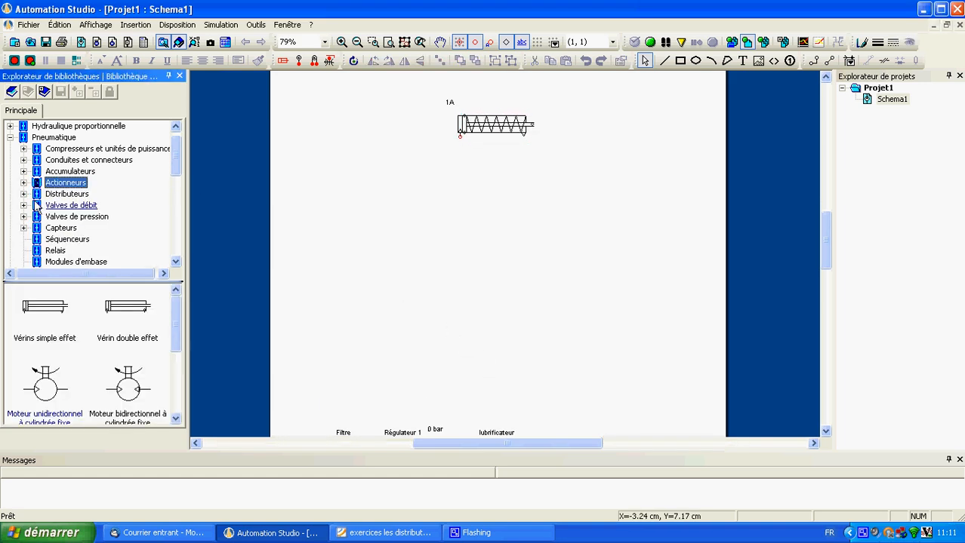
pyautogui.click(23, 194)
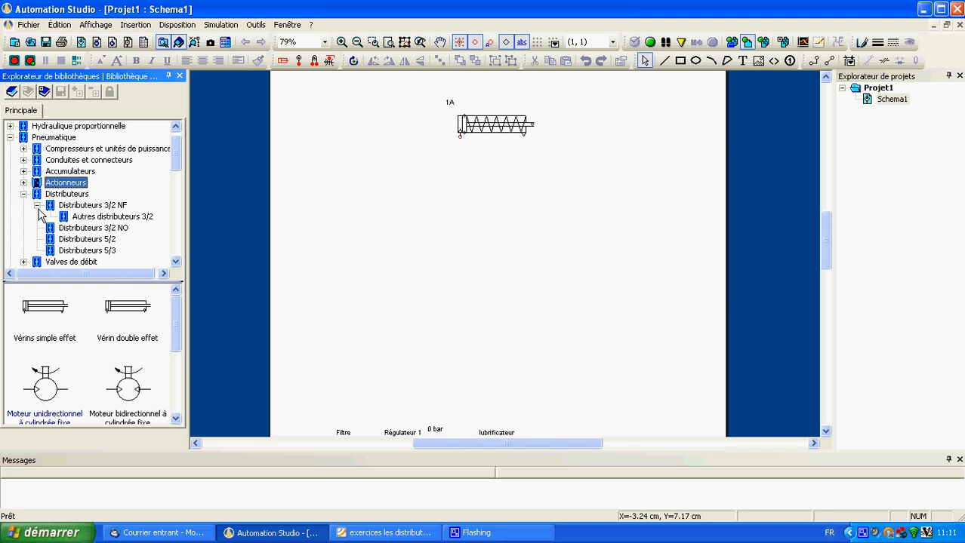
pyautogui.click(36, 206)
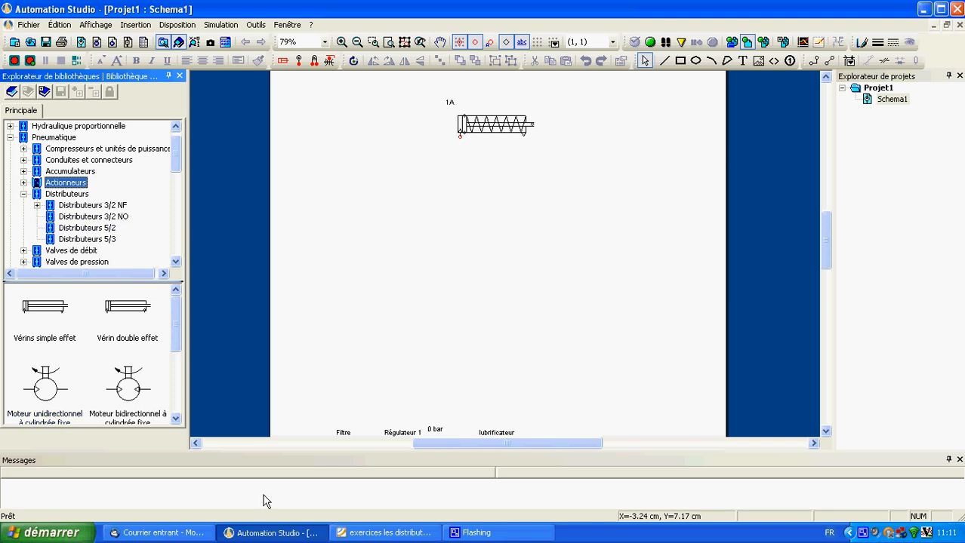
pyautogui.click(385, 533)
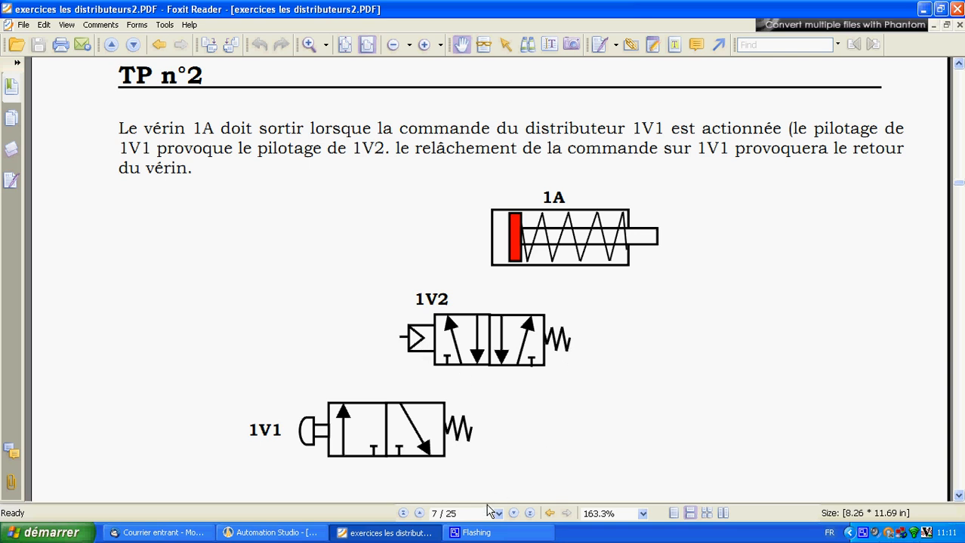
pyautogui.click(295, 537)
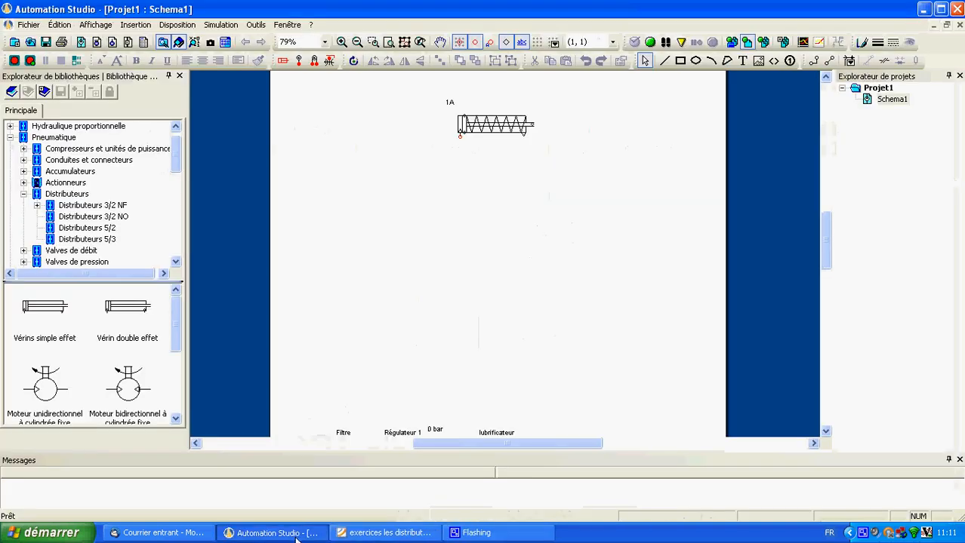
pyautogui.click(48, 206)
pyautogui.moveTo(44, 313); pyautogui.dragTo(394, 280)
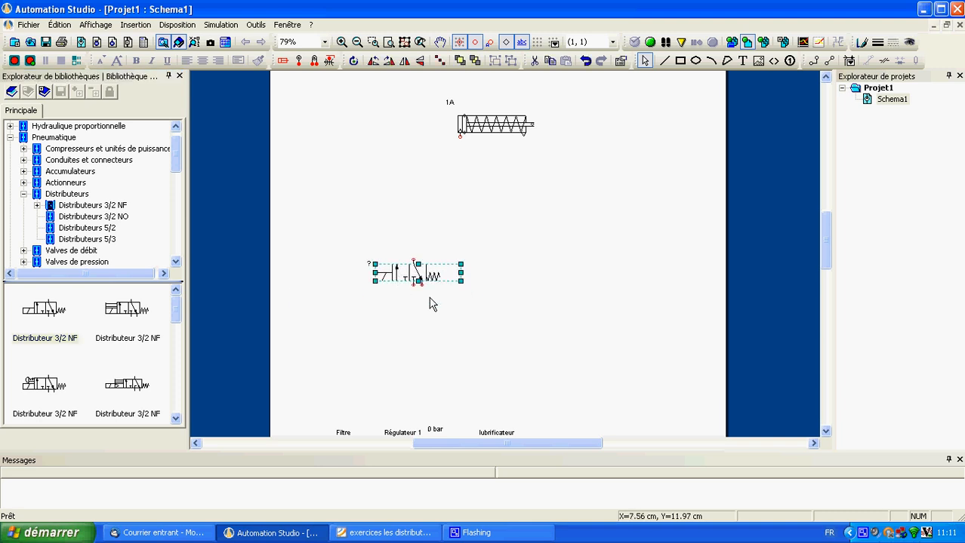
# Set the 3/2 valve's left control to the mushroom-head push button and move the valve slightly lower.
pyautogui.scroll(-2, 457, 333)
pyautogui.doubleClick(402, 228)
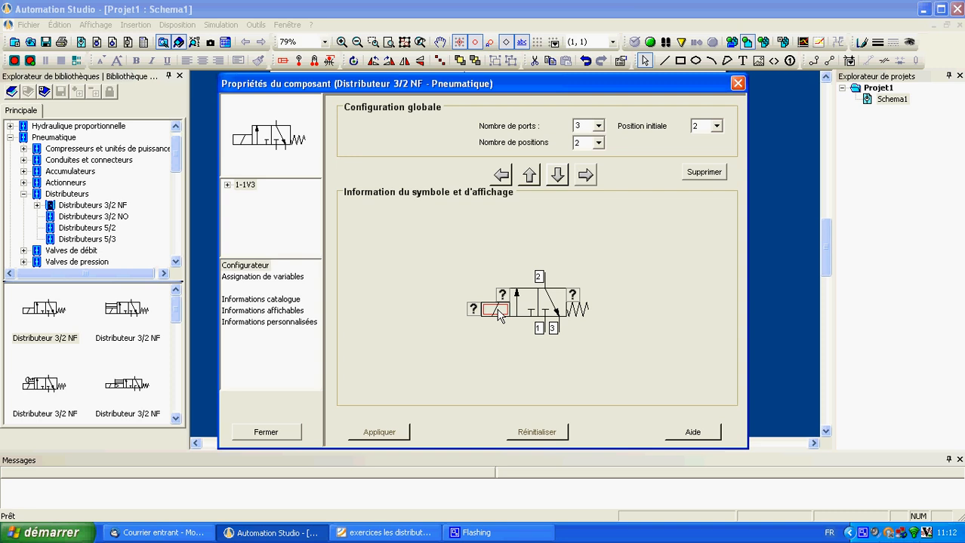
pyautogui.doubleClick(520, 370)
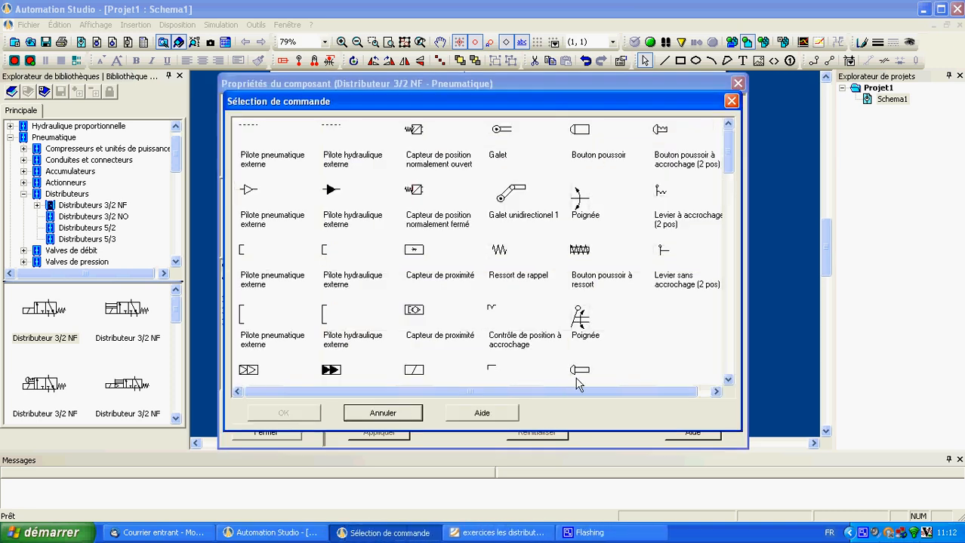
pyautogui.doubleClick(579, 373)
pyautogui.click(391, 432)
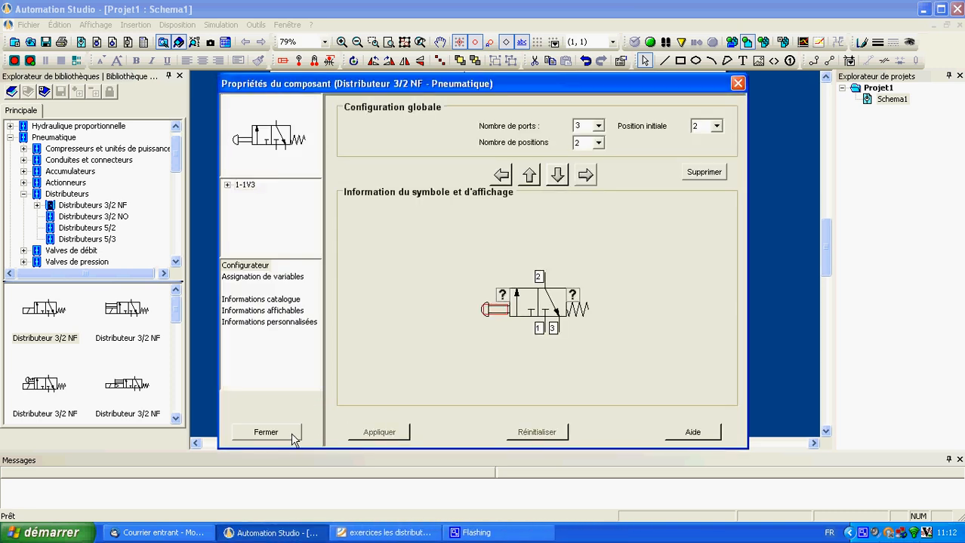
pyautogui.click(293, 436)
pyautogui.click(370, 319)
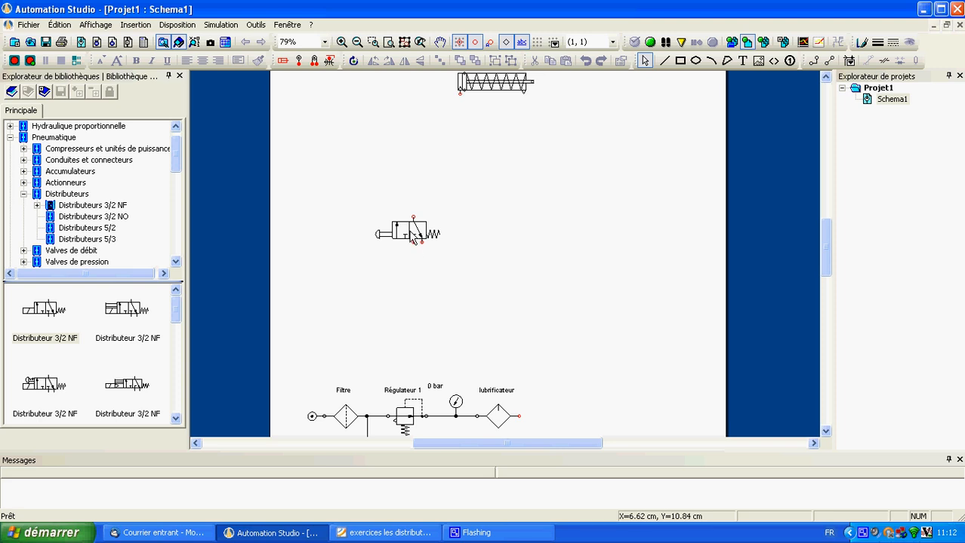
pyautogui.moveTo(413, 235); pyautogui.dragTo(418, 261)
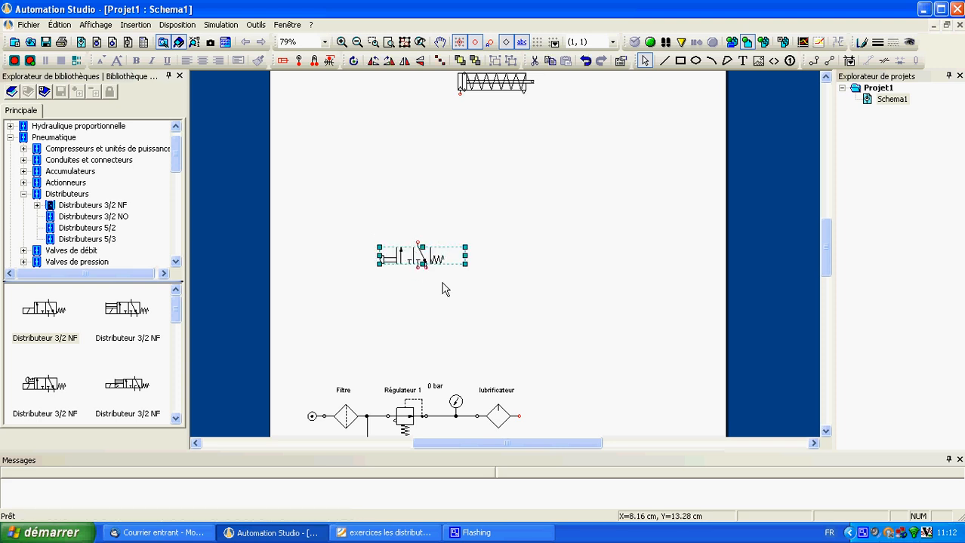
# Place the first Distributeur 5/2 NF below the cylinder and set its left control to the triangle-symbol Pilote pneumatique externe.
pyautogui.click(73, 230)
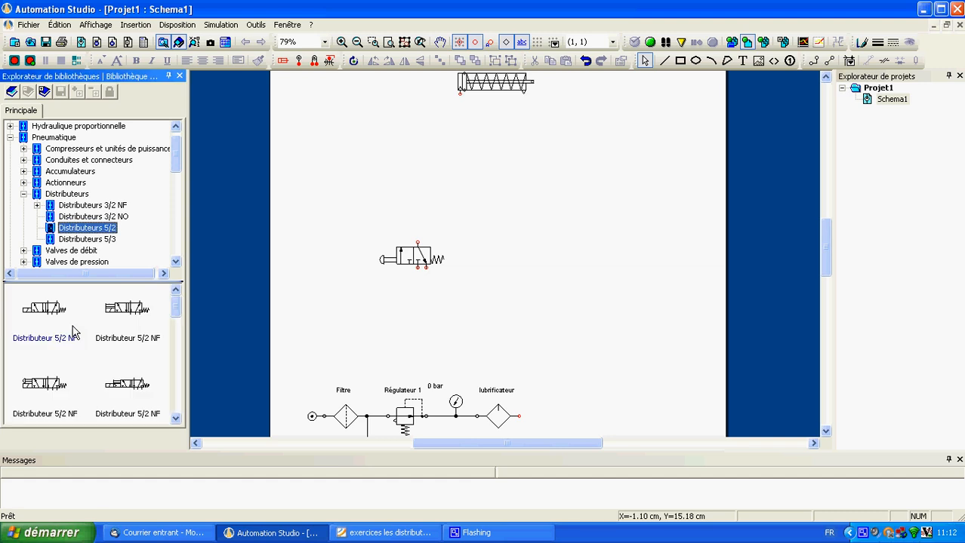
pyautogui.moveTo(45, 308); pyautogui.dragTo(456, 165)
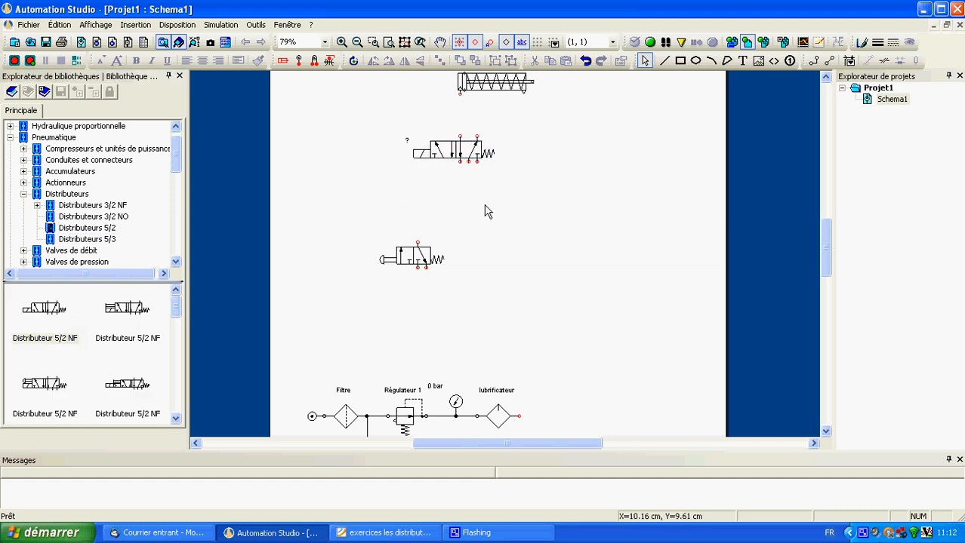
pyautogui.doubleClick(461, 153)
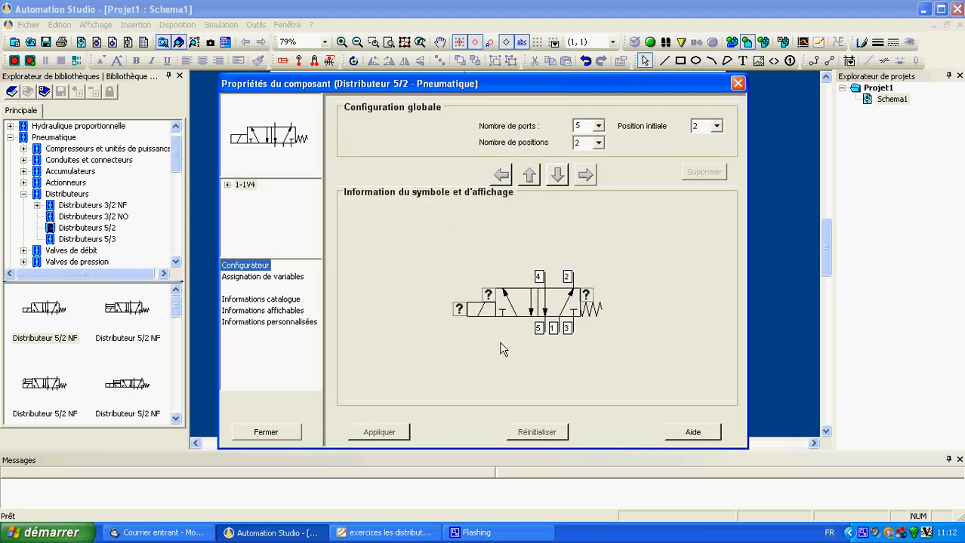
pyautogui.click(484, 311)
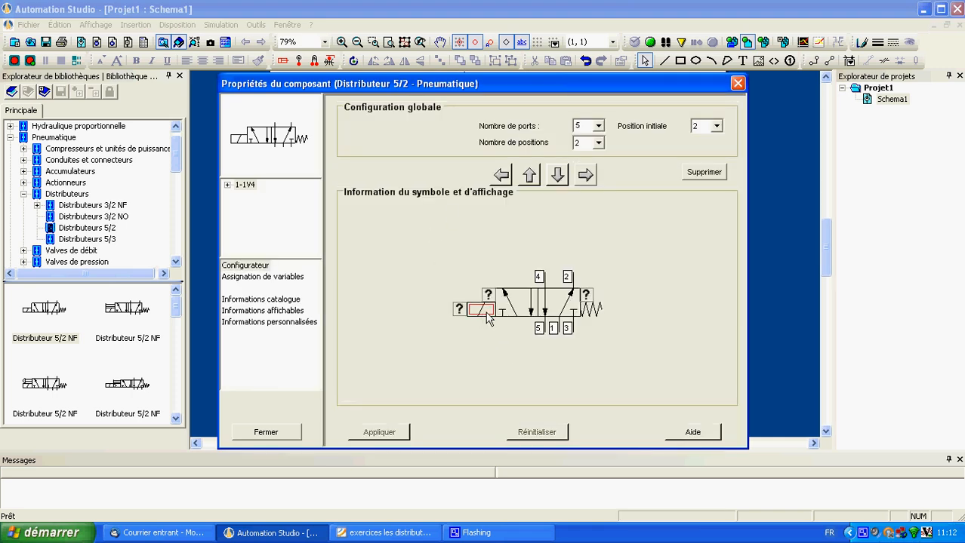
pyautogui.doubleClick(484, 311)
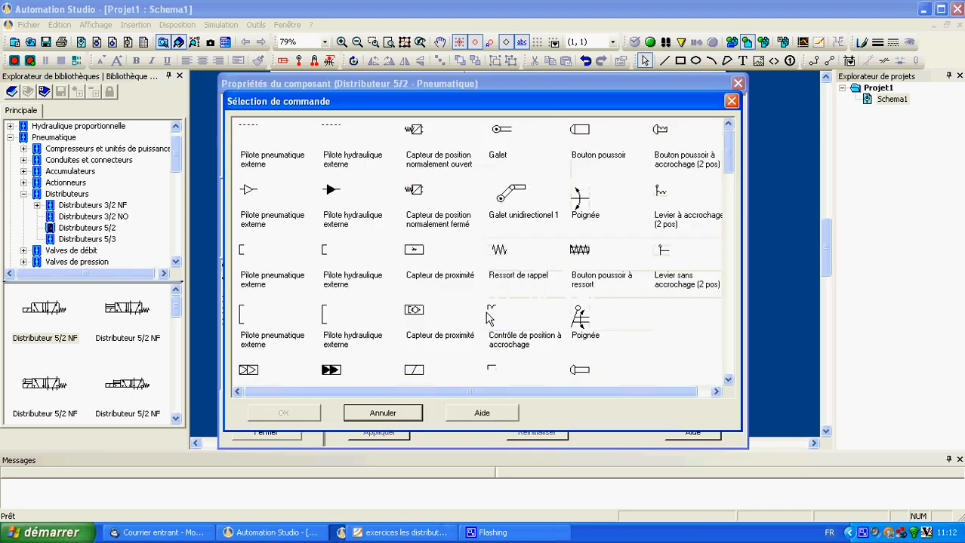
pyautogui.doubleClick(249, 193)
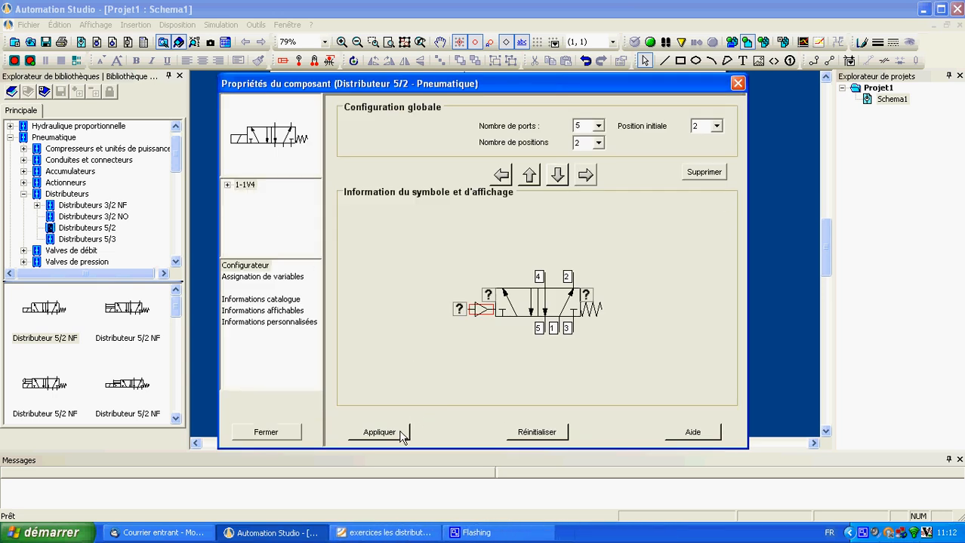
pyautogui.click(286, 436)
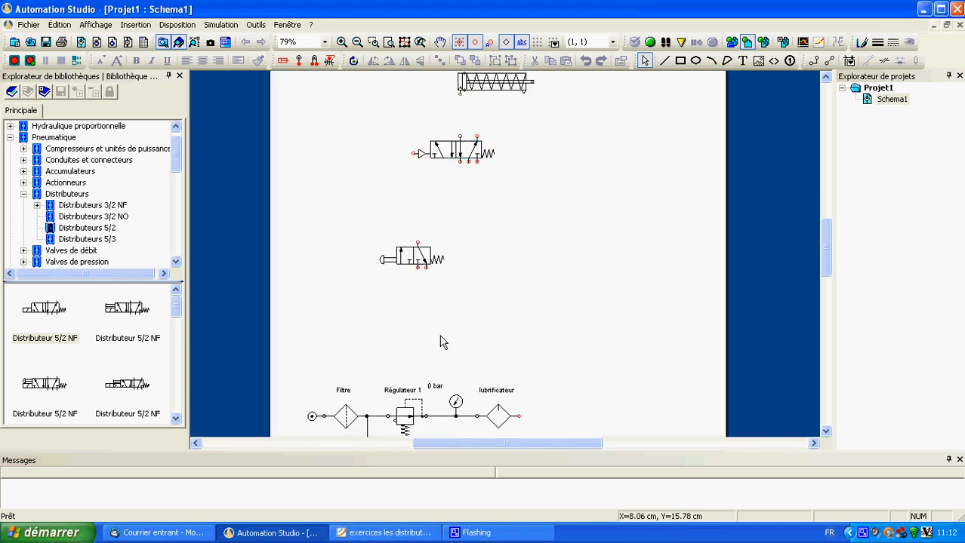
# Display the comment "1V1" on the push-button 3/2 valve.
pyautogui.scroll(-2, 487, 334)
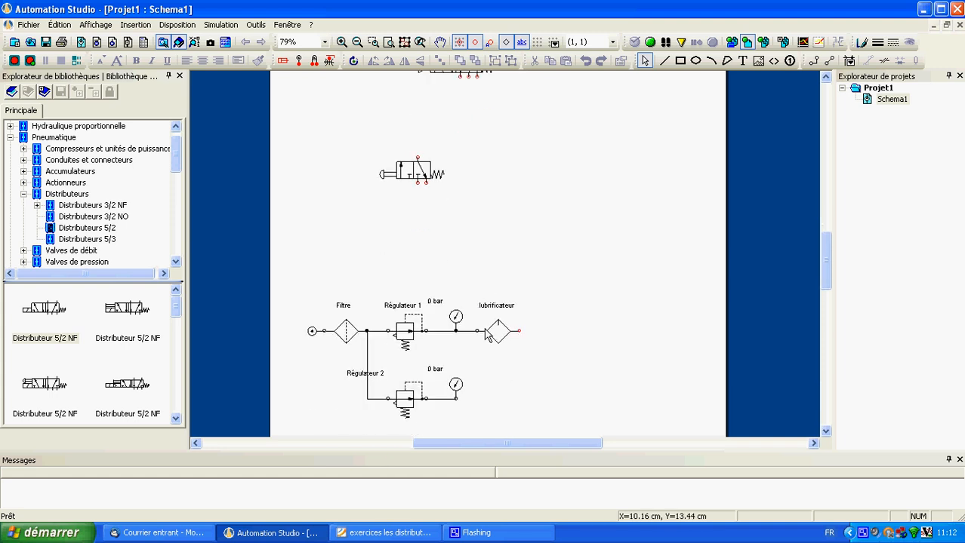
pyautogui.scroll(3, 487, 332)
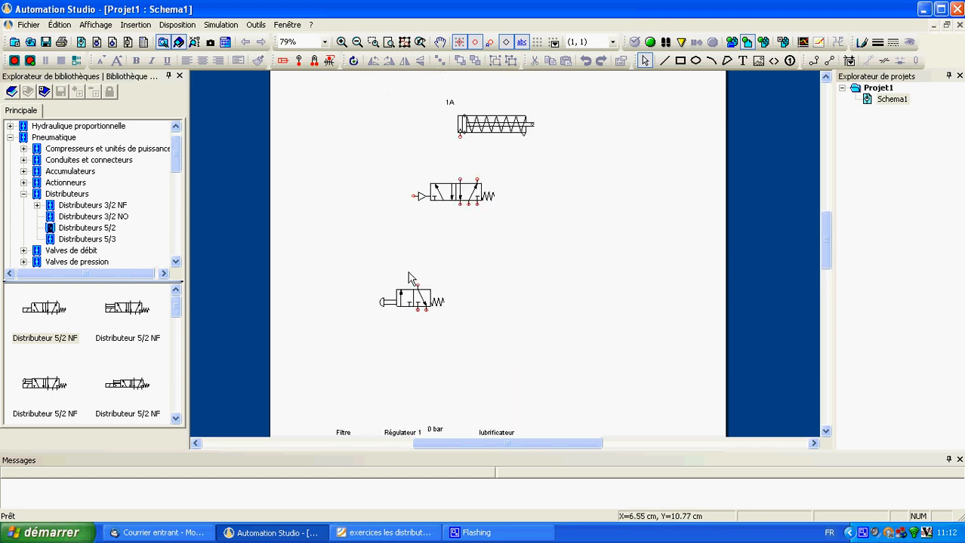
pyautogui.doubleClick(416, 299)
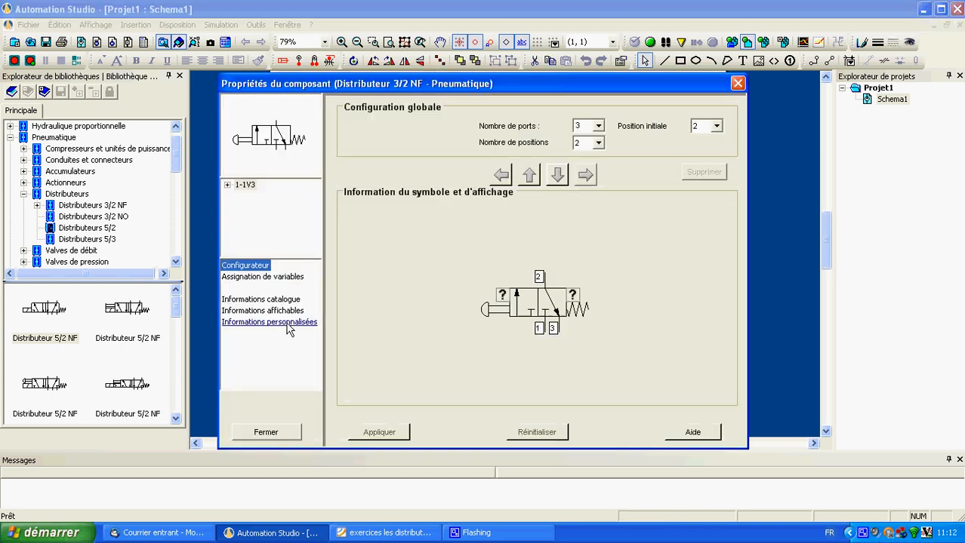
pyautogui.click(263, 310)
pyautogui.click(355, 254)
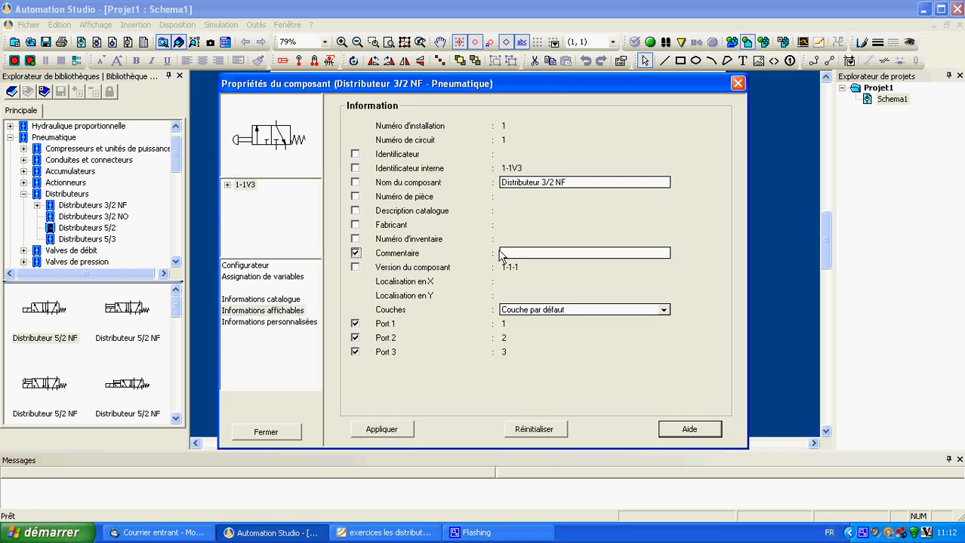
pyautogui.click(499, 253)
pyautogui.click(406, 433)
pyautogui.click(294, 431)
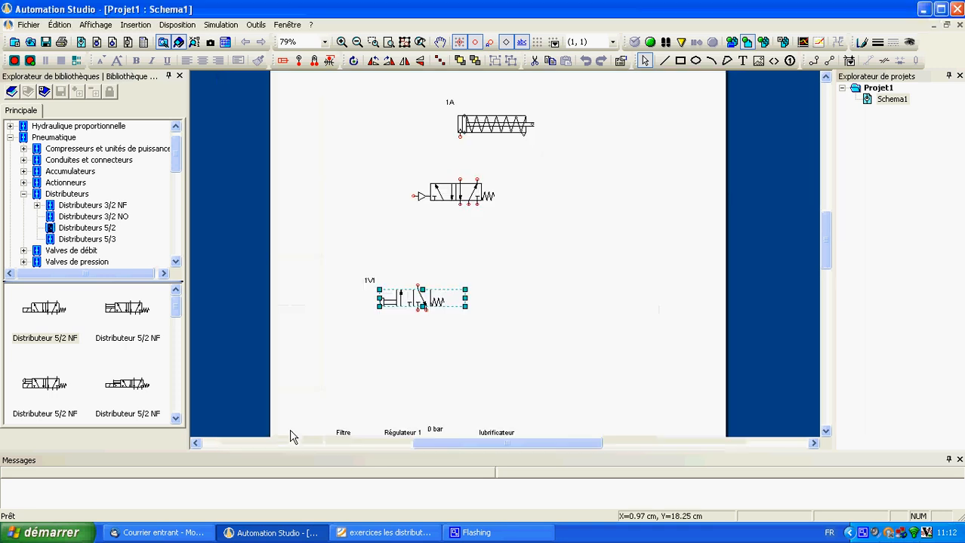
pyautogui.click(542, 341)
# Check the valve designation in the exercise PDF and display the comment "1V2" on the pilot-operated 5/2 valve.
pyautogui.click(410, 534)
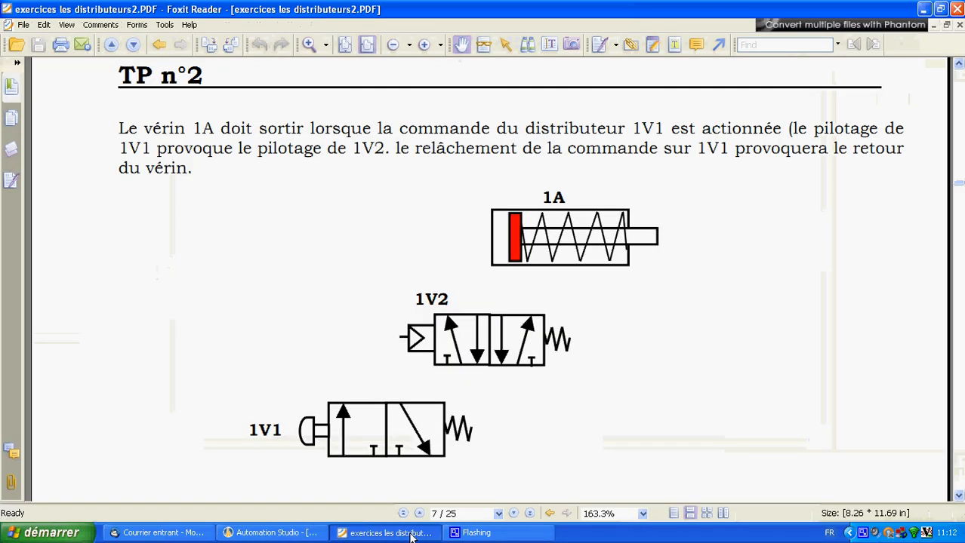
pyautogui.click(410, 534)
pyautogui.doubleClick(456, 195)
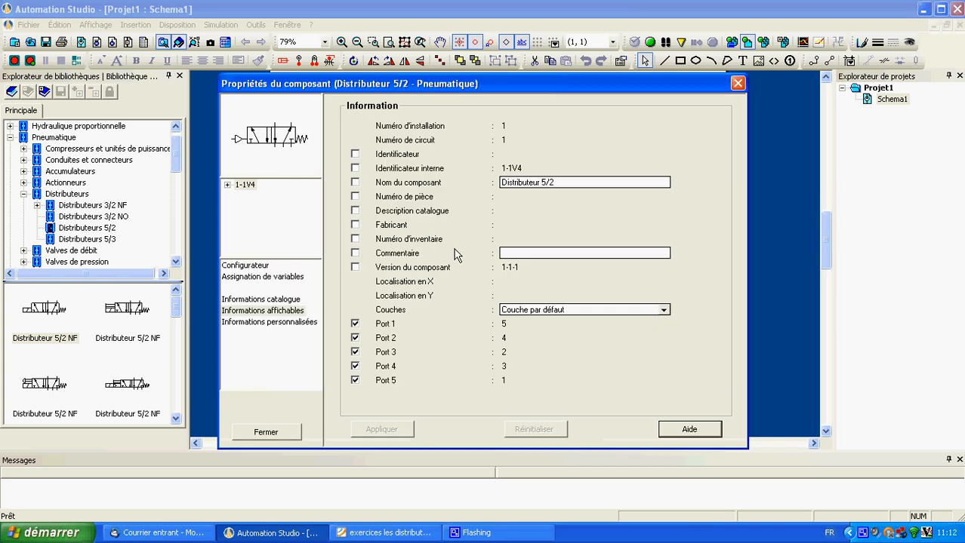
pyautogui.click(356, 253)
pyautogui.click(528, 253)
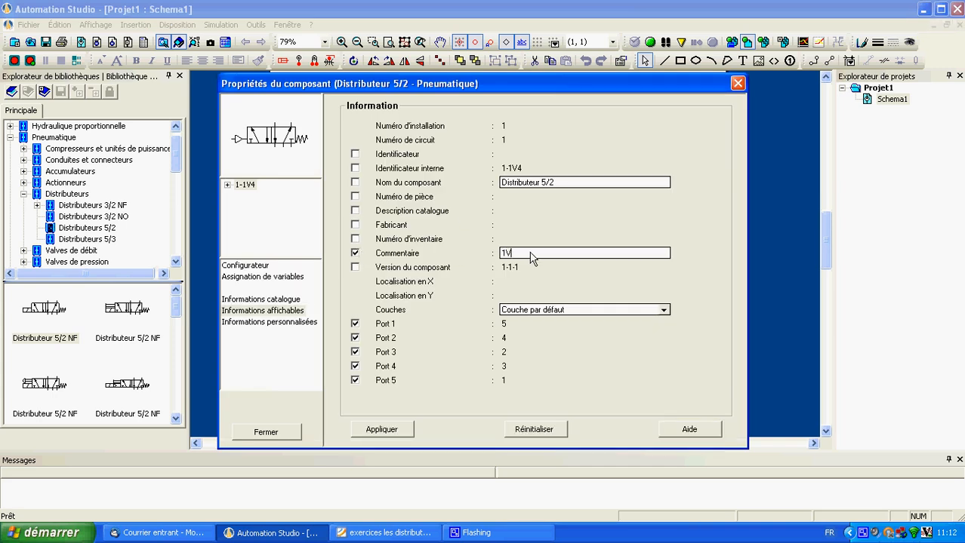
pyautogui.click(385, 429)
pyautogui.click(266, 431)
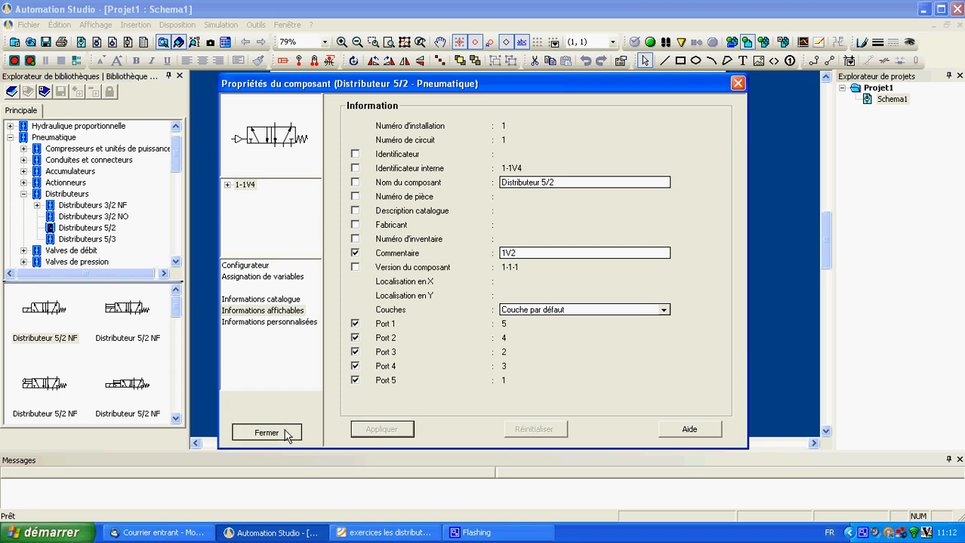
pyautogui.click(491, 364)
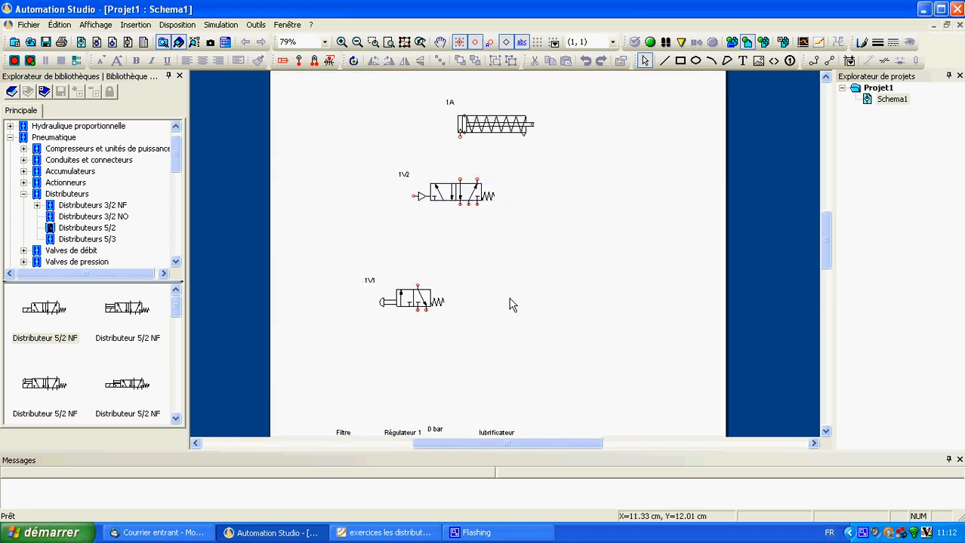
# Move cylinder 1A and valves 1V2 and 1V1 together to the right side of the sheet.
pyautogui.scroll(-2, 509, 304)
pyautogui.scroll(2, 521, 179)
pyautogui.moveTo(350, 88); pyautogui.dragTo(595, 356)
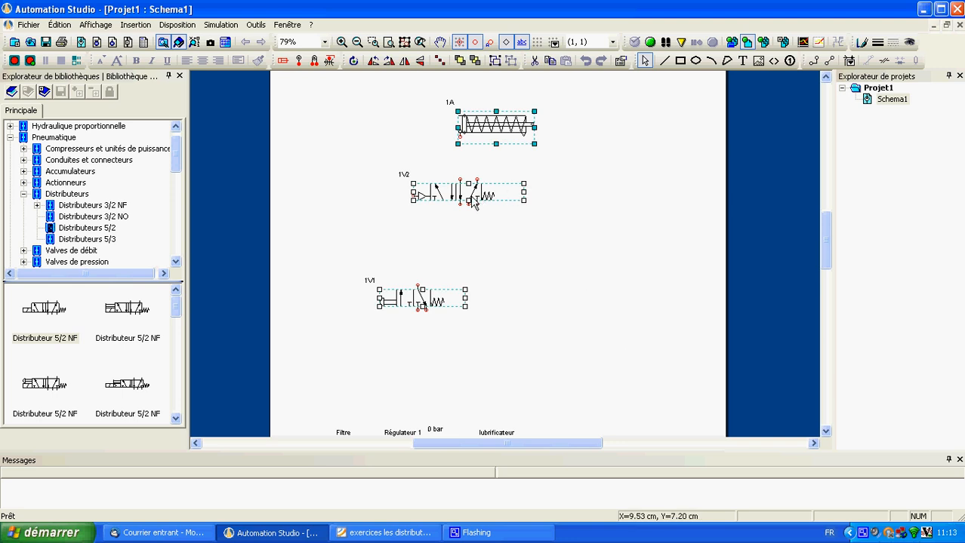
pyautogui.moveTo(471, 202); pyautogui.dragTo(632, 206)
# Move the "Régulateur 2" label clear of the supply line, directly above its regulator and next to the pressure label.
pyautogui.scroll(-4, 619, 360)
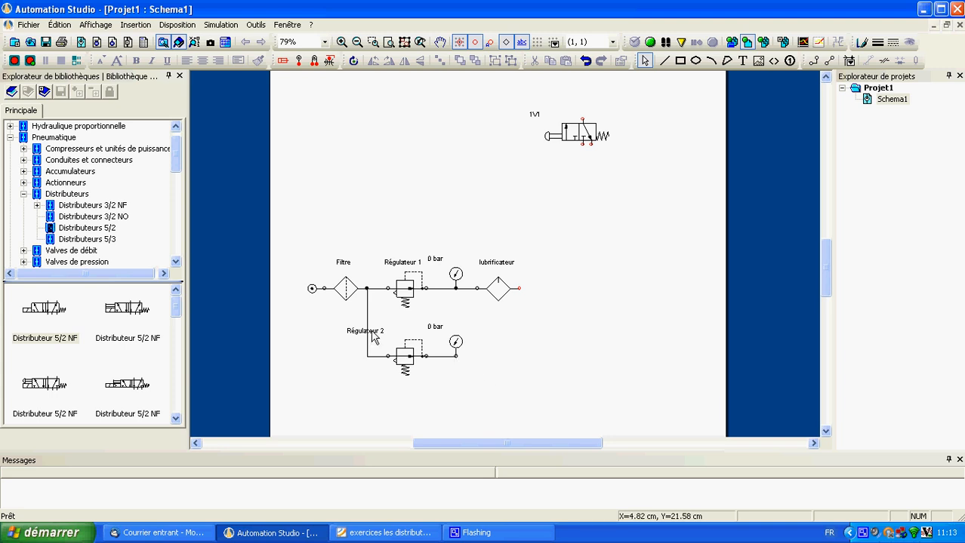
pyautogui.moveTo(375, 336); pyautogui.dragTo(412, 332)
pyautogui.click(515, 373)
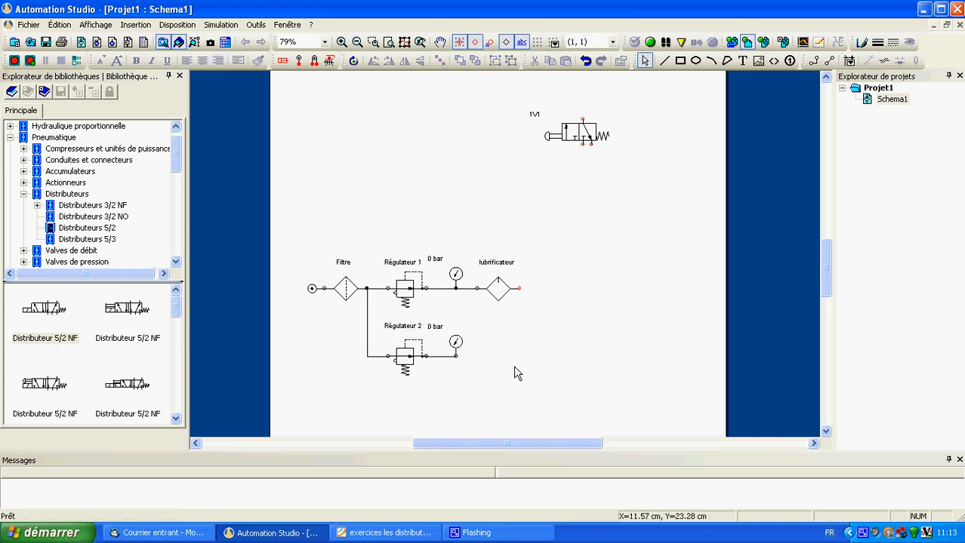
# Connect Régulateur 2's outlet to 1V1's supply port, then link the outlet of 1V1, shifted slightly left, to 1V2's pneumatic pilot.
pyautogui.moveTo(457, 357)
pyautogui.mouseDown()
pyautogui.moveTo(545, 300)
pyautogui.moveTo(590, 226)
pyautogui.moveTo(587, 160)
pyautogui.mouseUp()
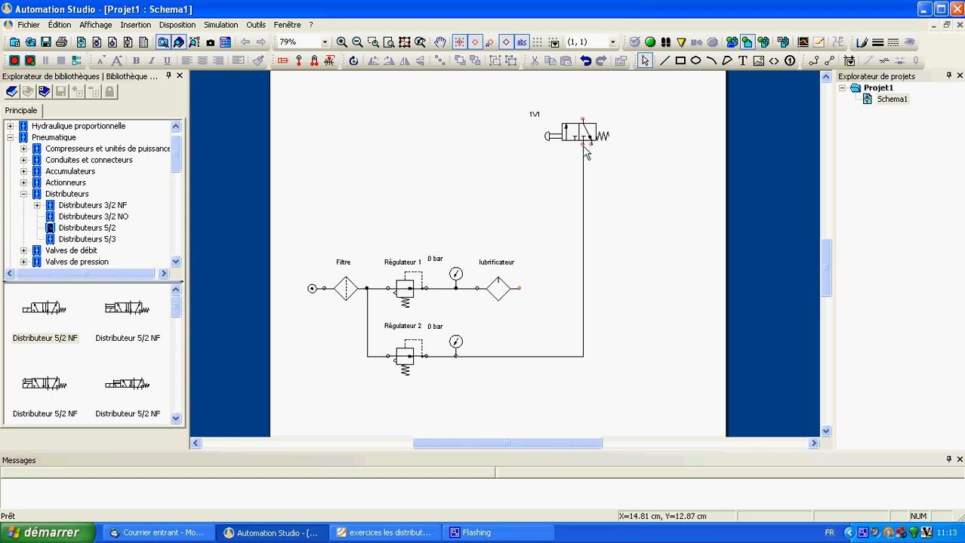
pyautogui.scroll(3, 594, 255)
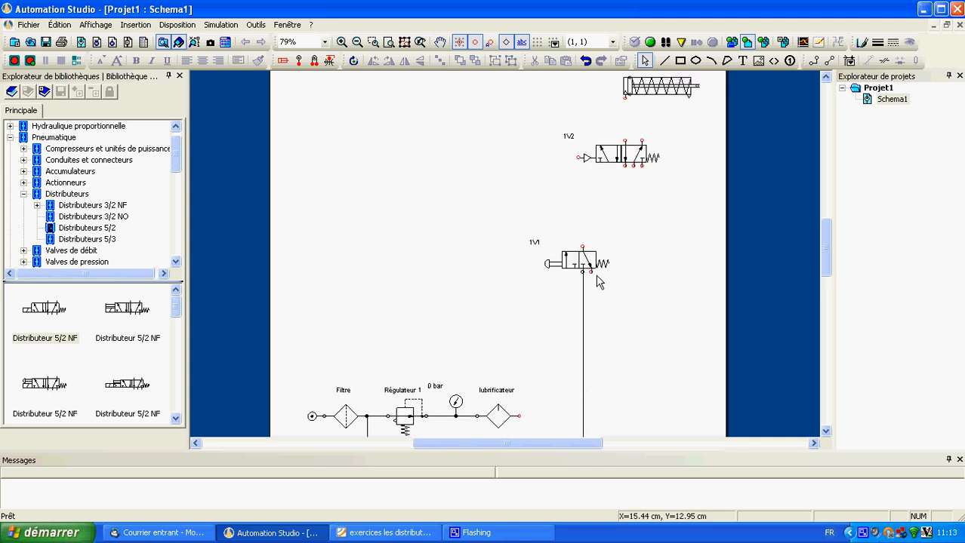
pyautogui.moveTo(585, 260); pyautogui.dragTo(579, 159)
pyautogui.click(580, 234)
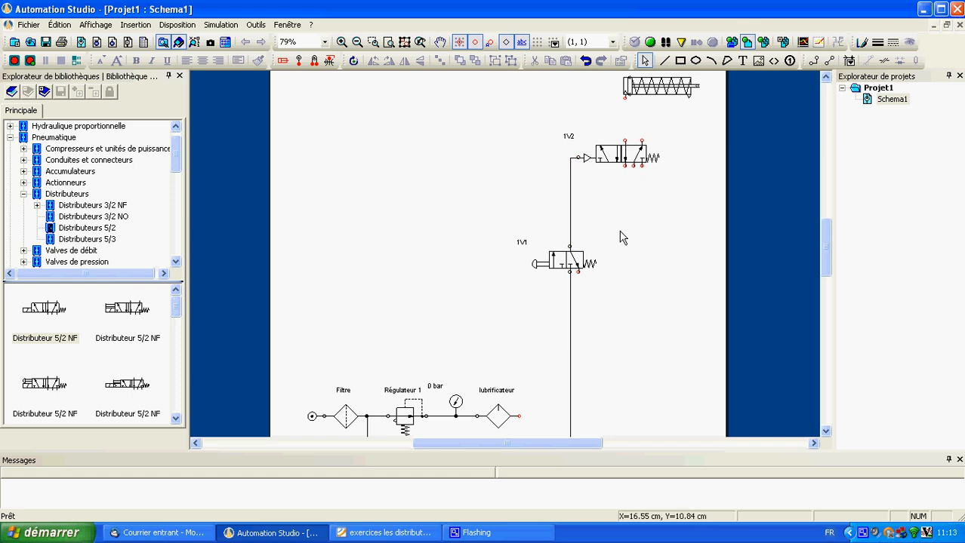
# Connect 1V2's supply port to the lubrificateur outlet and its left working port to the port of cylinder 1A.
pyautogui.scroll(-1, 591, 273)
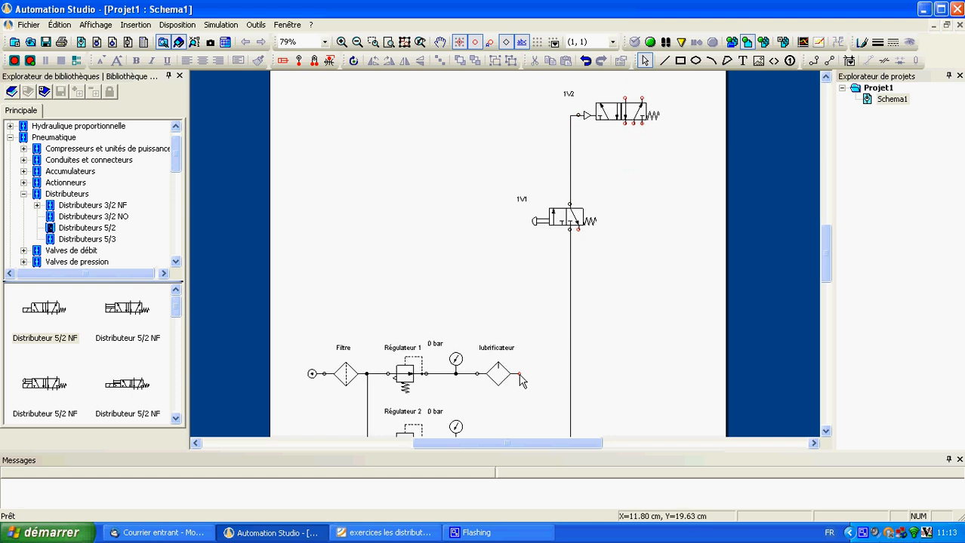
pyautogui.scroll(2, 642, 344)
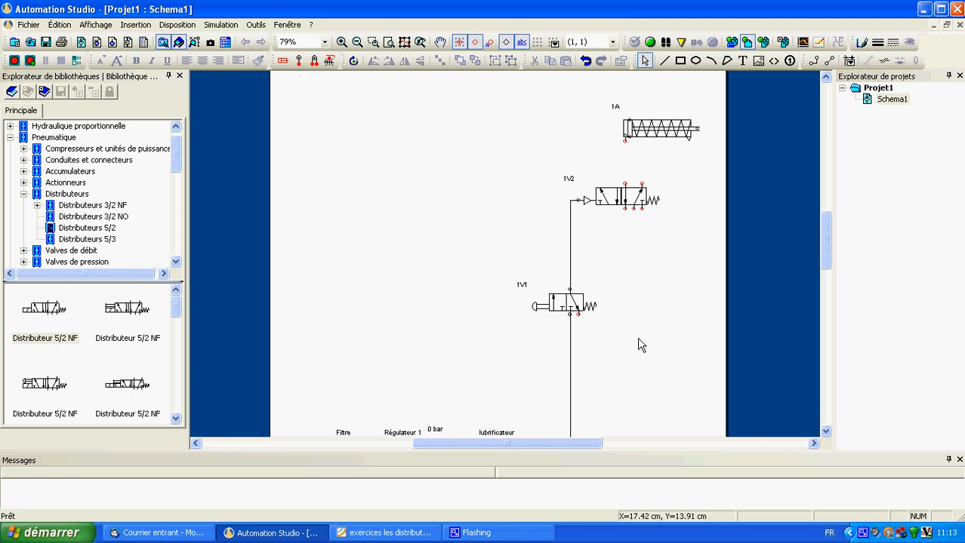
pyautogui.scroll(-1, 640, 257)
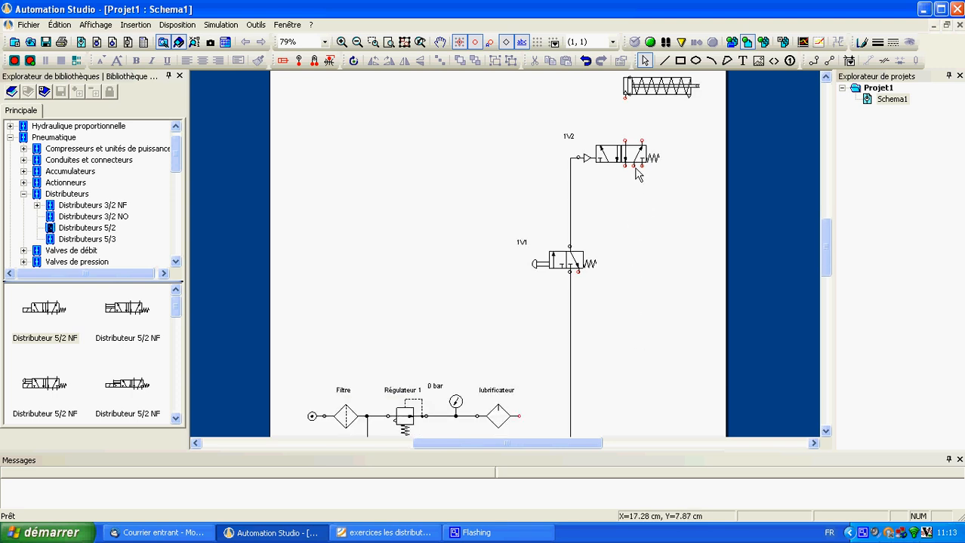
pyautogui.moveTo(634, 168)
pyautogui.mouseDown()
pyautogui.moveTo(634, 400)
pyautogui.moveTo(521, 424)
pyautogui.mouseUp()
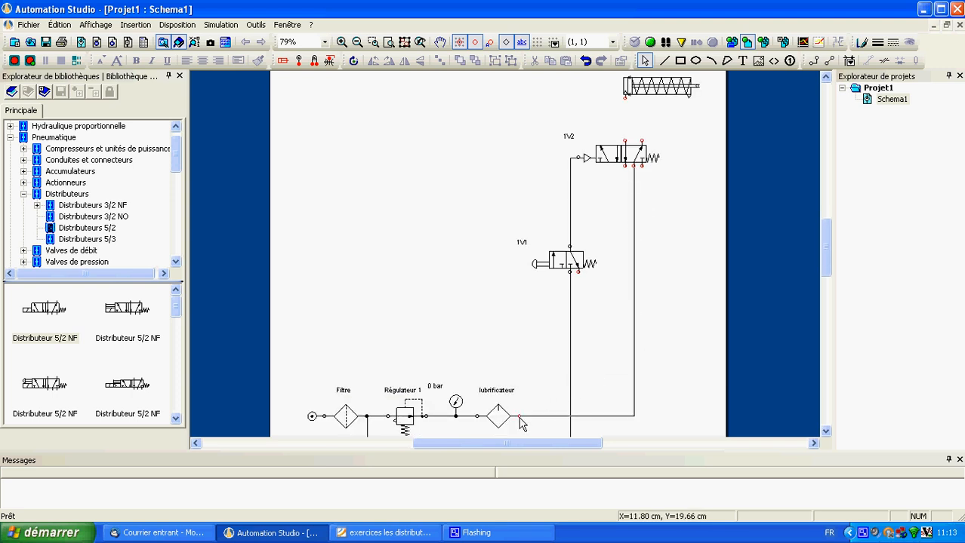
pyautogui.scroll(1, 645, 345)
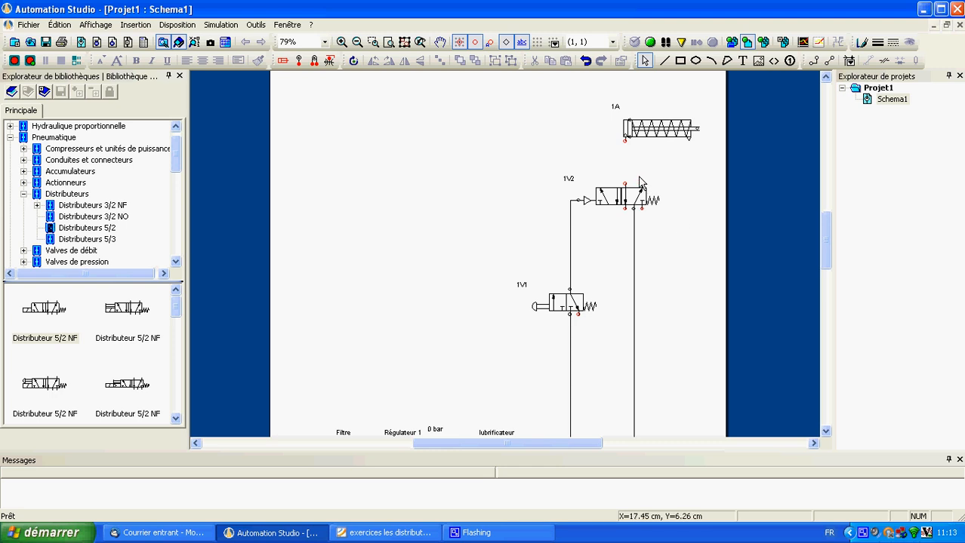
pyautogui.moveTo(627, 186); pyautogui.dragTo(625, 148)
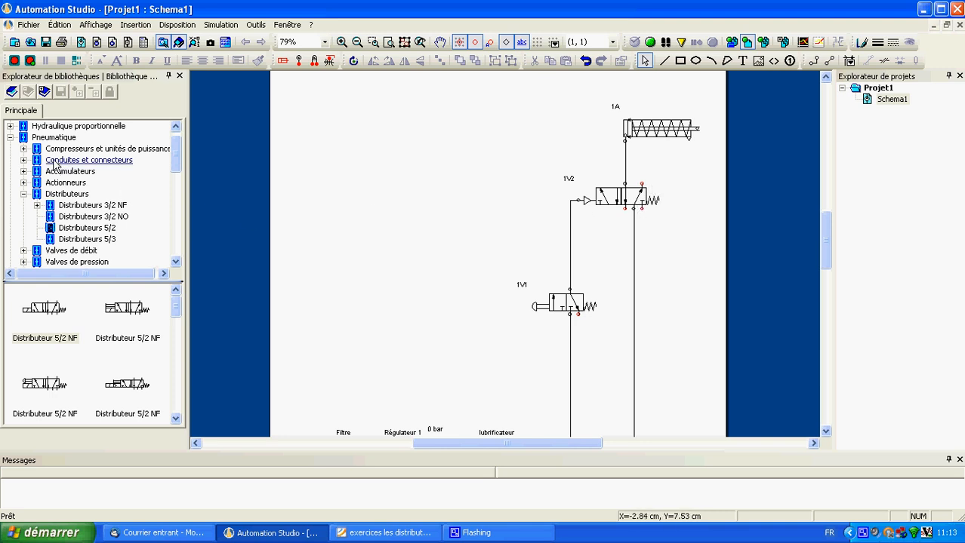
# Place an Obturateur from the pneumatic Bouchons library, rotate it 180° and attach it to 1V2's unused right working port.
pyautogui.click(24, 149)
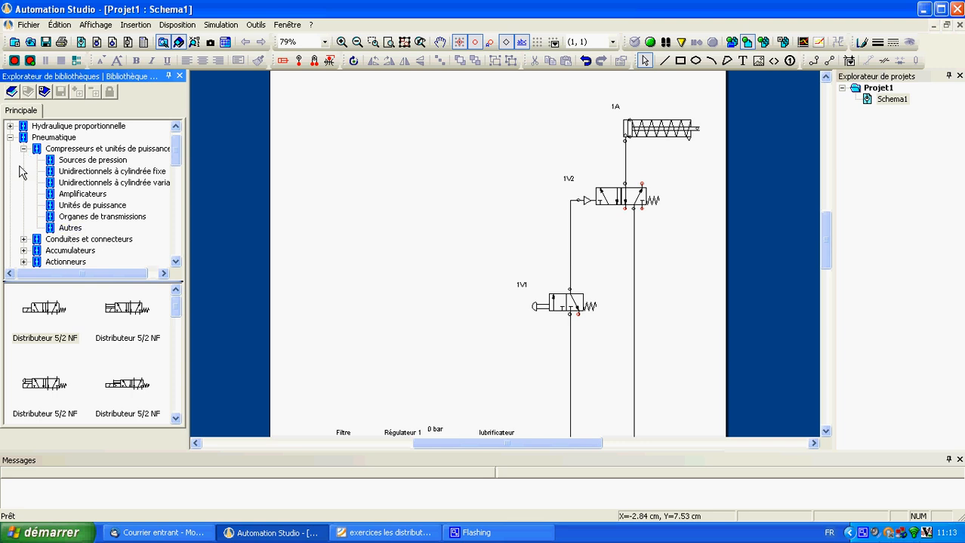
pyautogui.click(24, 150)
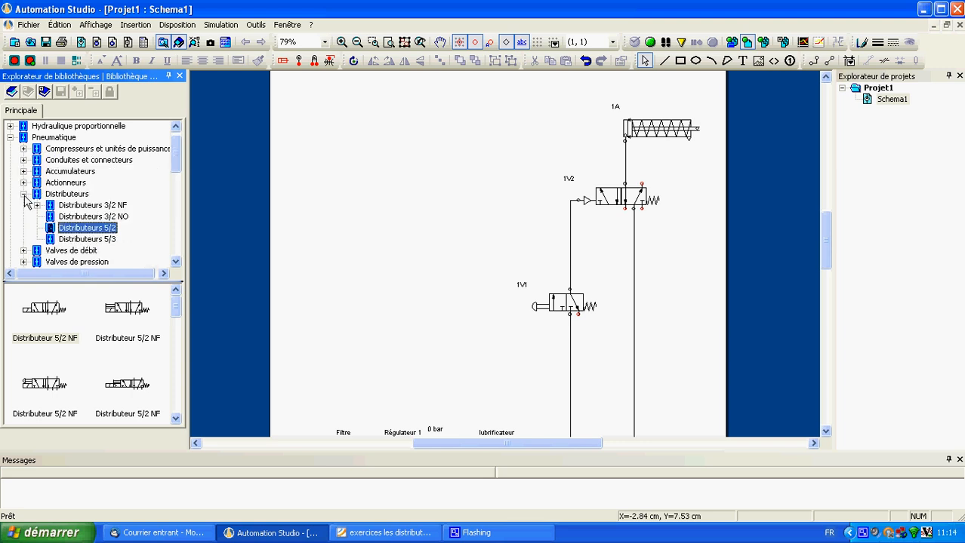
pyautogui.click(24, 160)
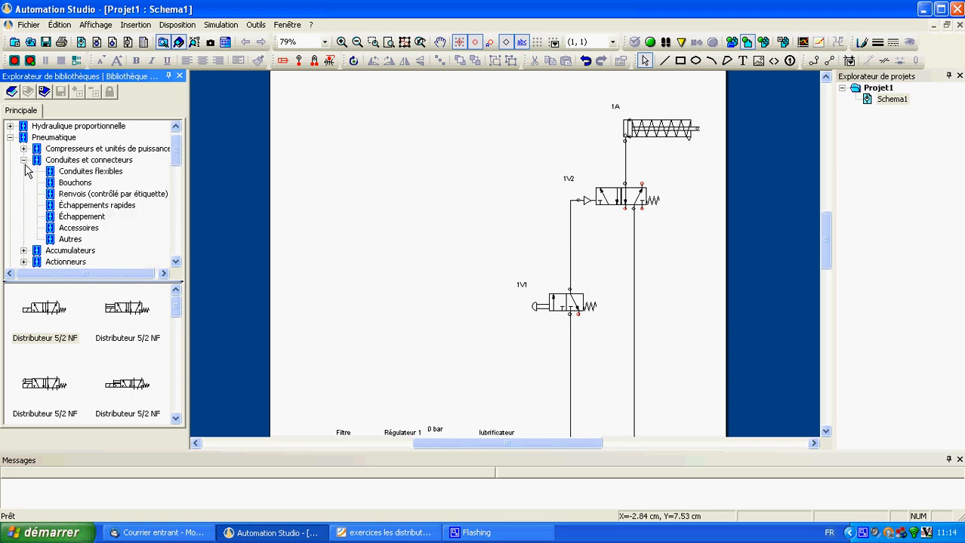
pyautogui.click(60, 183)
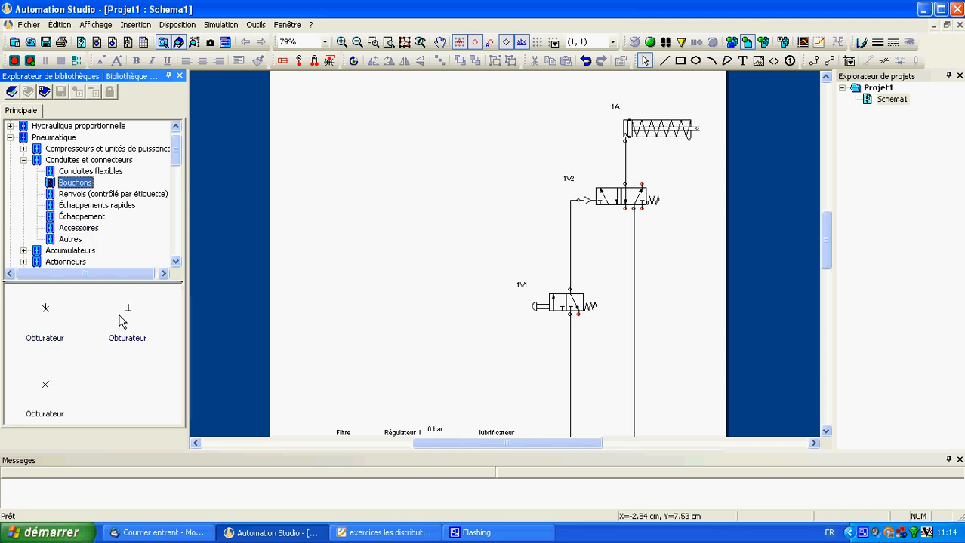
pyautogui.moveTo(47, 314); pyautogui.dragTo(660, 173)
pyautogui.scroll(5, 683, 203)
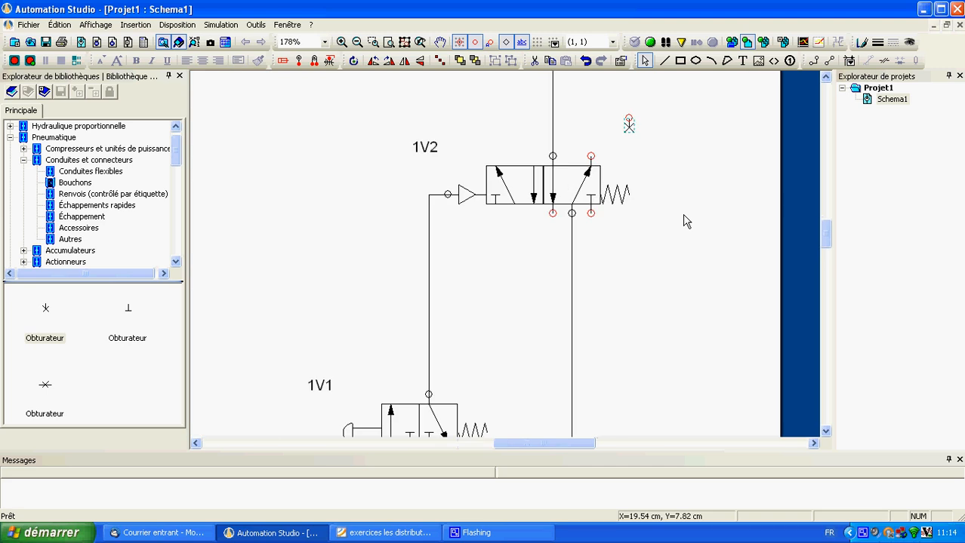
pyautogui.scroll(2, 685, 219)
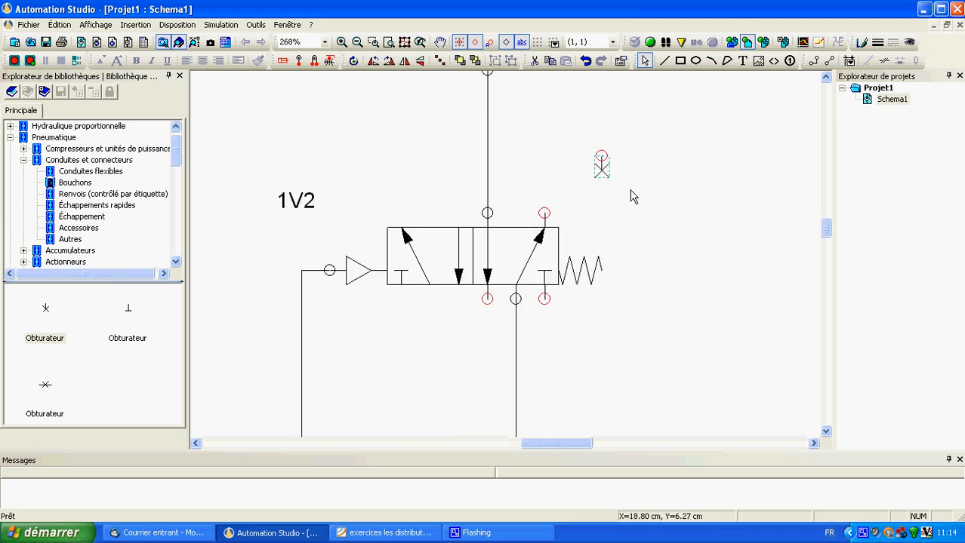
pyautogui.hotkey('ctrl', 'r')
pyautogui.hotkey('ctrl', 'r')
pyautogui.click(638, 196)
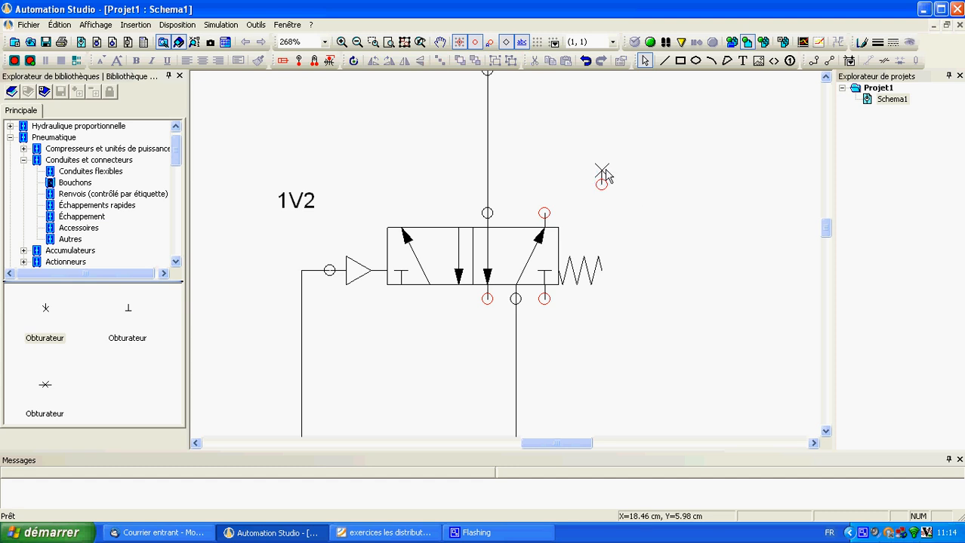
pyautogui.moveTo(603, 175); pyautogui.dragTo(545, 200)
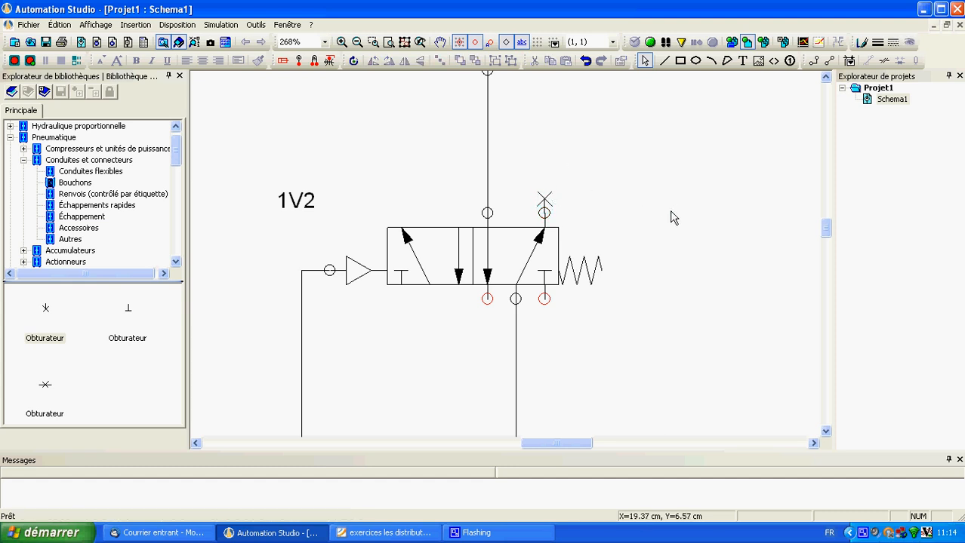
# Attach an Échappement to each of 1V2's two exhaust ports and move the "1V2" label closer to the valve.
pyautogui.scroll(-1, 593, 276)
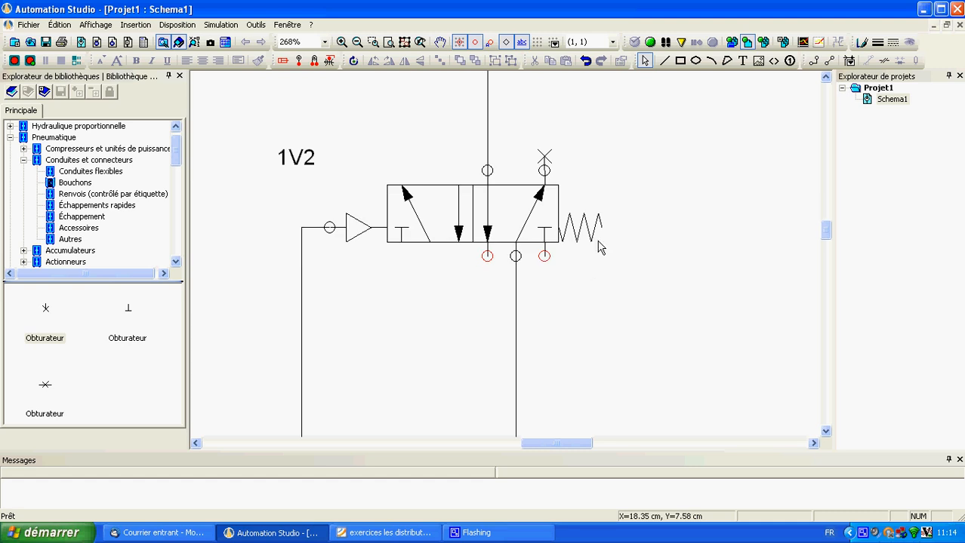
pyautogui.click(54, 137)
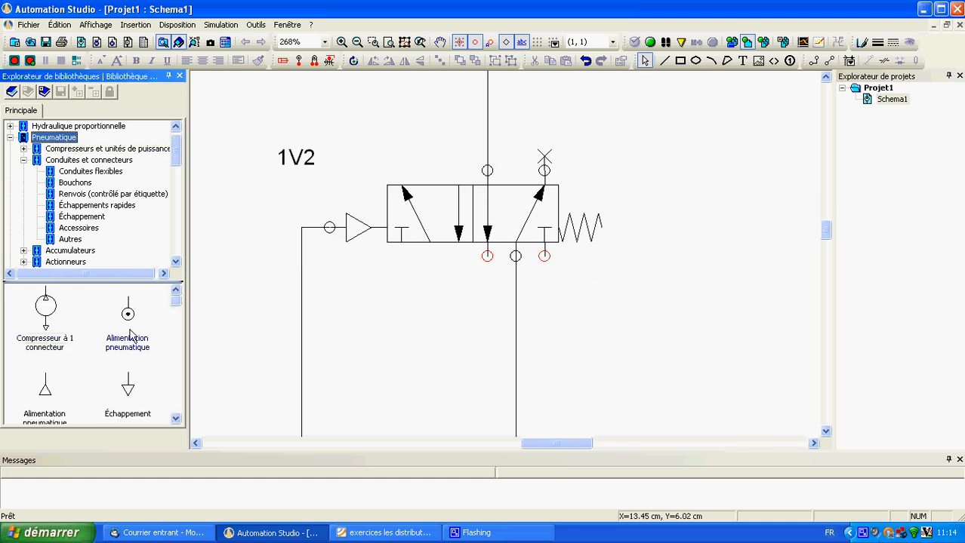
pyautogui.moveTo(132, 388); pyautogui.dragTo(502, 299)
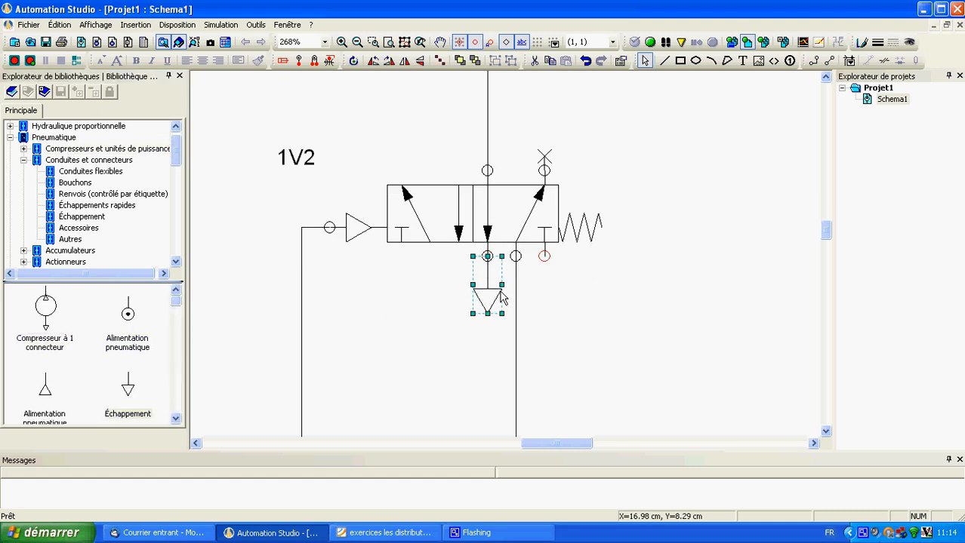
pyautogui.click(593, 327)
pyautogui.moveTo(127, 388); pyautogui.dragTo(559, 298)
pyautogui.click(637, 302)
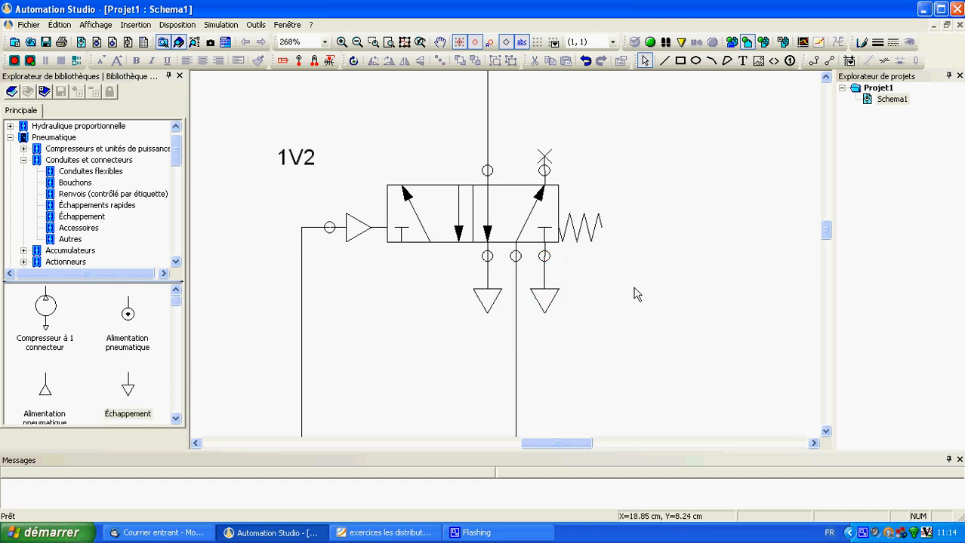
pyautogui.moveTo(298, 163); pyautogui.dragTo(386, 148)
pyautogui.click(658, 327)
# Attach an Échappement to the exhaust port of the push-button valve 1V1.
pyautogui.scroll(-3, 642, 323)
pyautogui.scroll(-4, 640, 322)
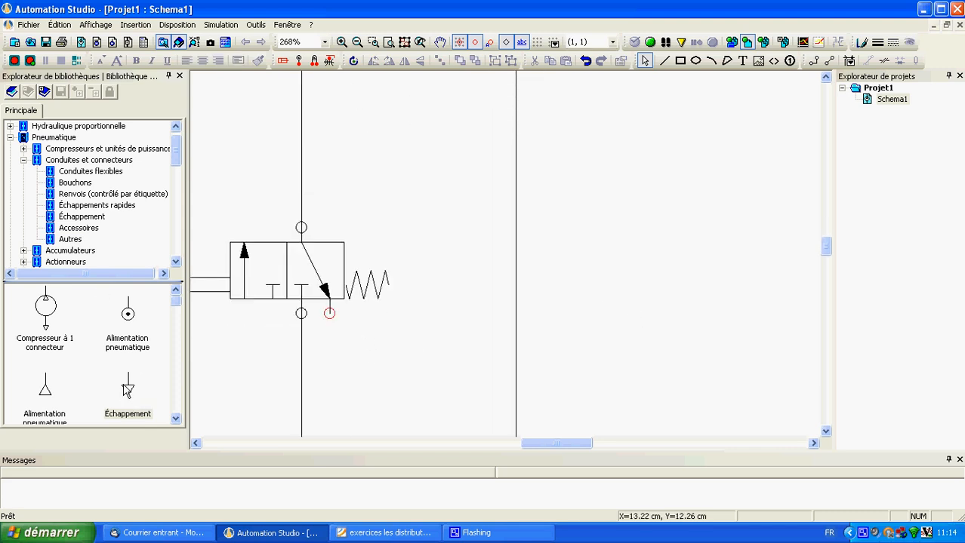
pyautogui.moveTo(128, 386); pyautogui.dragTo(320, 351)
pyautogui.click(406, 380)
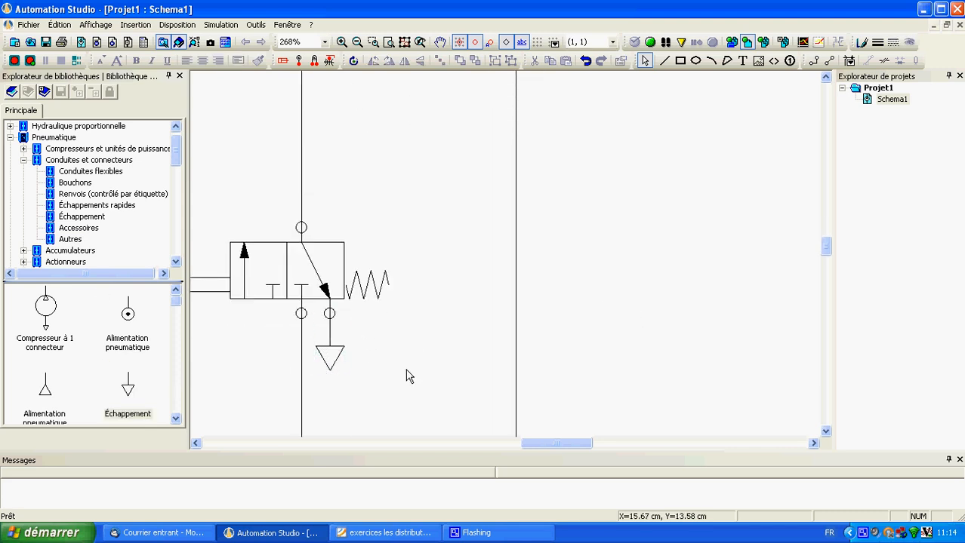
# Review the connected circuit around 1A, 1V2 and 1V1 and start the simulation.
pyautogui.scroll(-3, 408, 369)
pyautogui.scroll(-2, 408, 367)
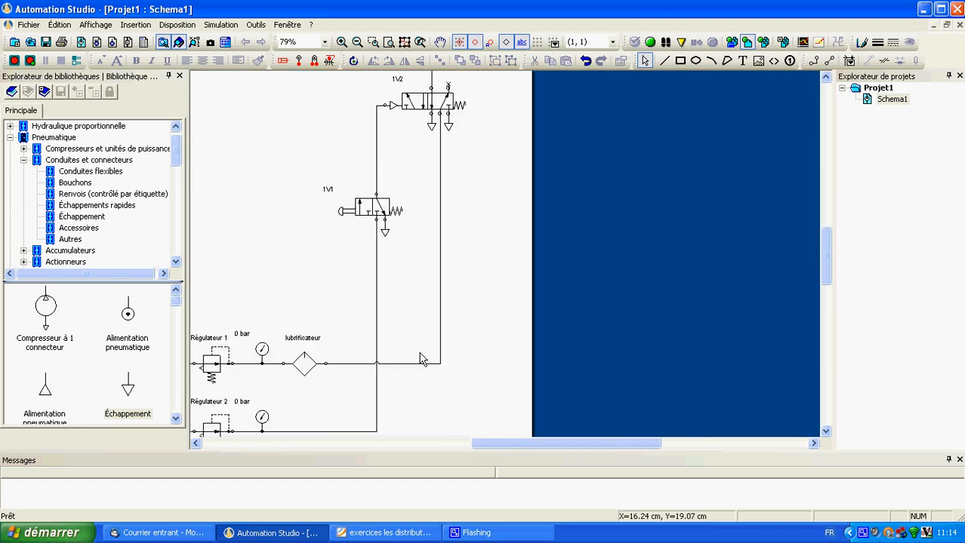
pyautogui.scroll(1, 411, 358)
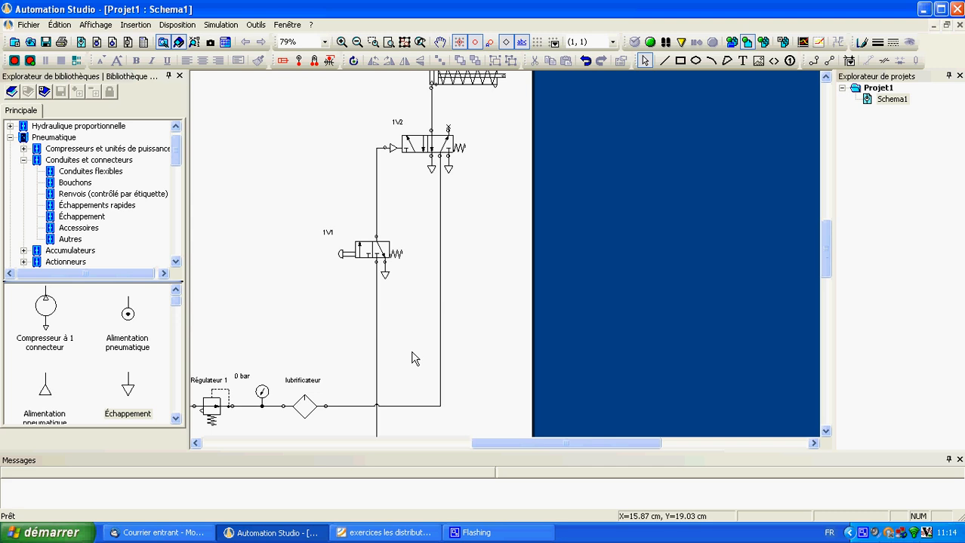
pyautogui.scroll(2, 413, 359)
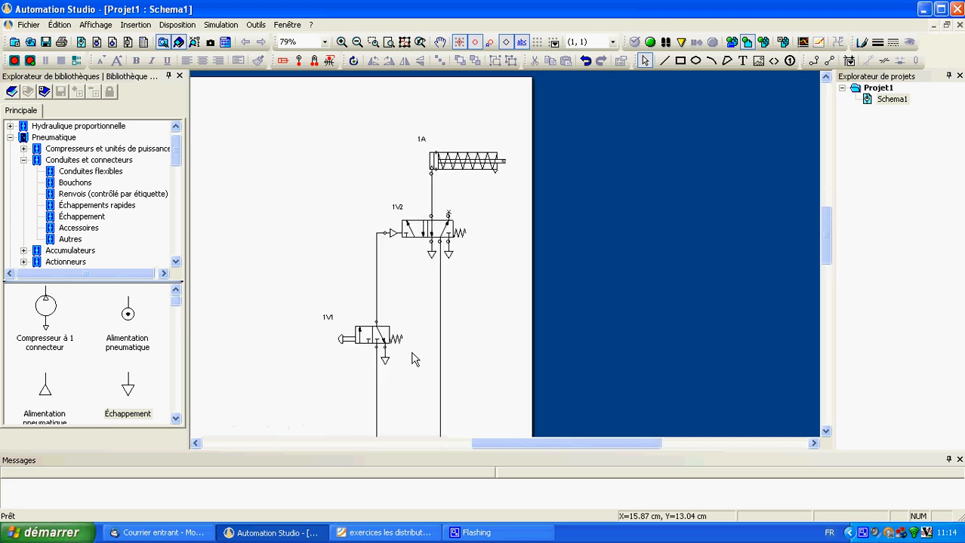
pyautogui.scroll(1, 414, 359)
pyautogui.scroll(1, 415, 358)
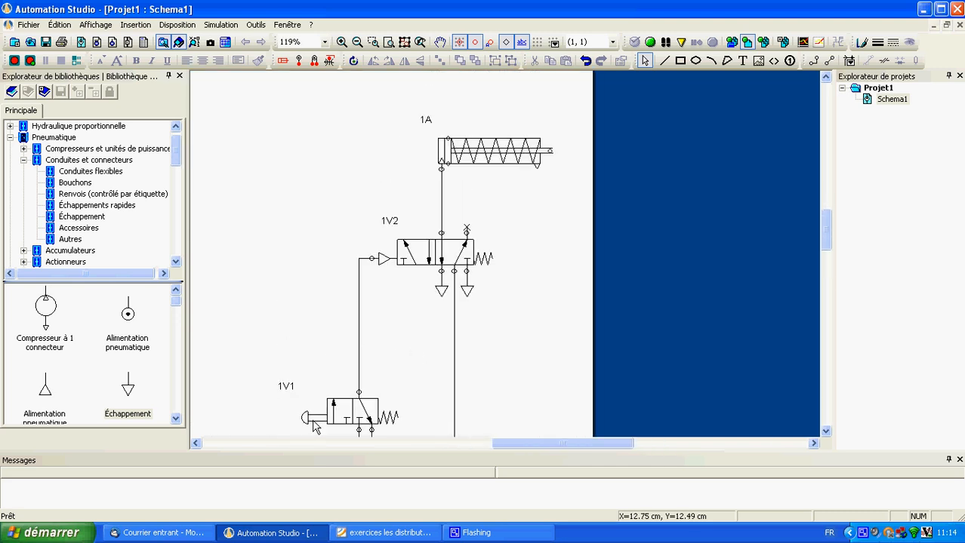
pyautogui.scroll(-1, 316, 421)
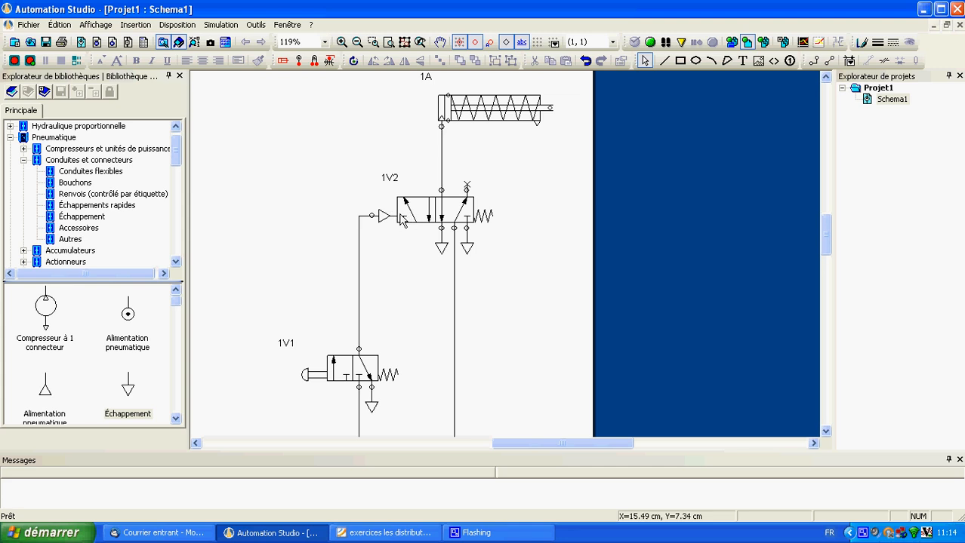
pyautogui.click(648, 43)
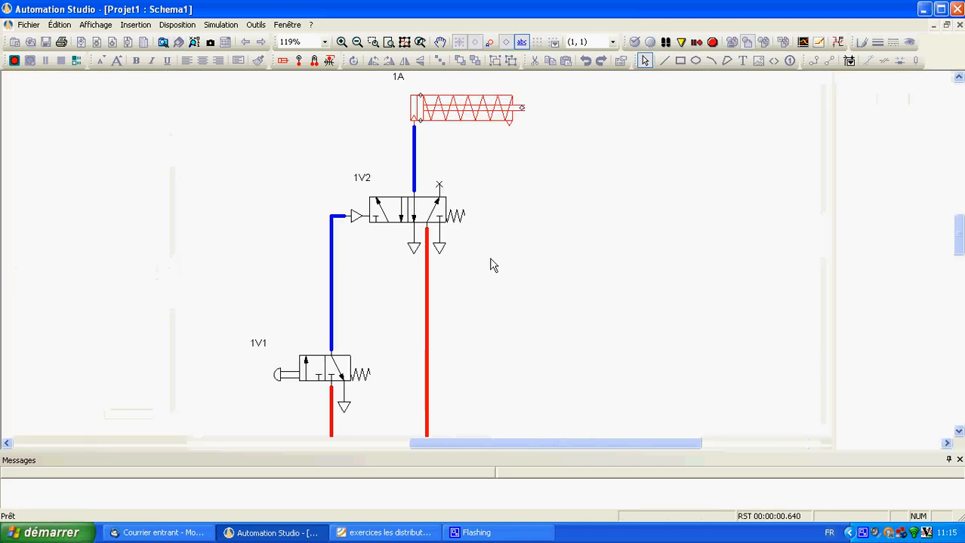
# Set the pressure of Régulateur 1, upstream of the lubricator, to 8 bar in the running simulation.
pyautogui.scroll(-6, 294, 393)
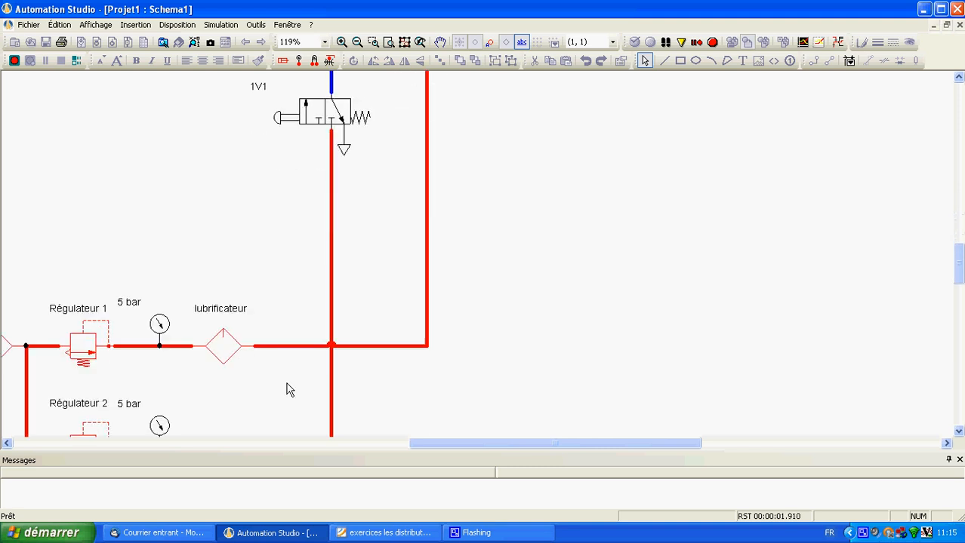
pyautogui.scroll(-2, 201, 370)
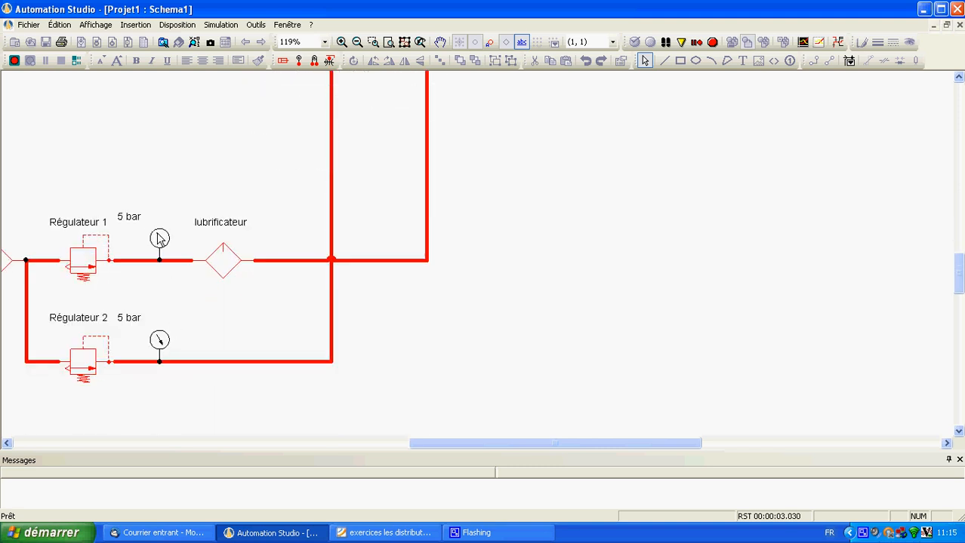
pyautogui.click(96, 254)
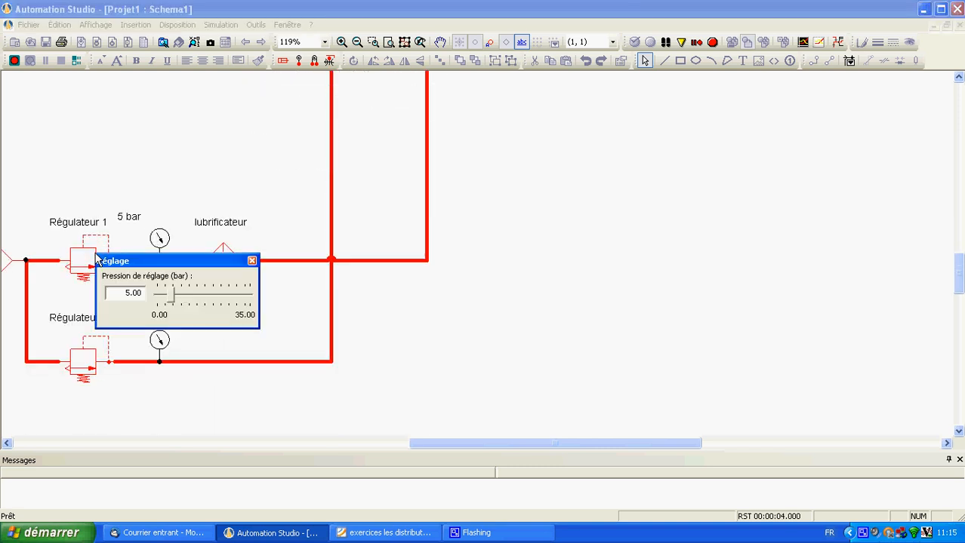
pyautogui.click(173, 302)
pyautogui.moveTo(173, 301); pyautogui.dragTo(181, 304)
pyautogui.click(253, 262)
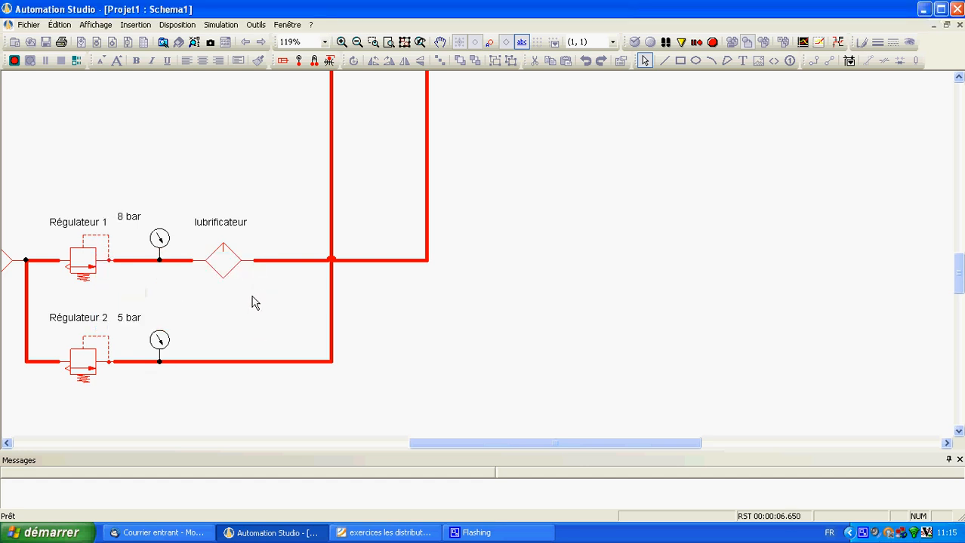
# Set the pressure of Régulateur 2, which feeds push-button valve 1V1, to 2 bar.
pyautogui.click(87, 352)
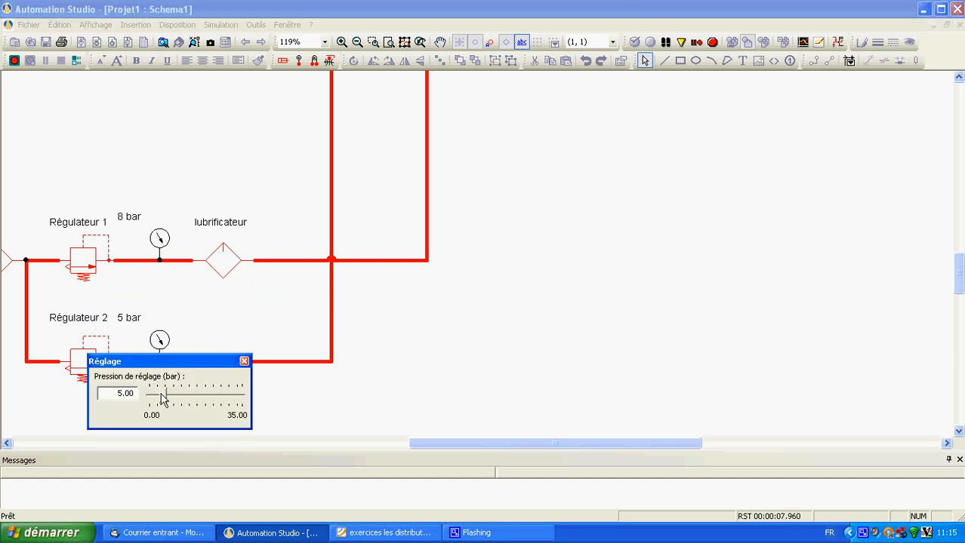
pyautogui.moveTo(161, 393); pyautogui.dragTo(155, 400)
pyautogui.click(234, 324)
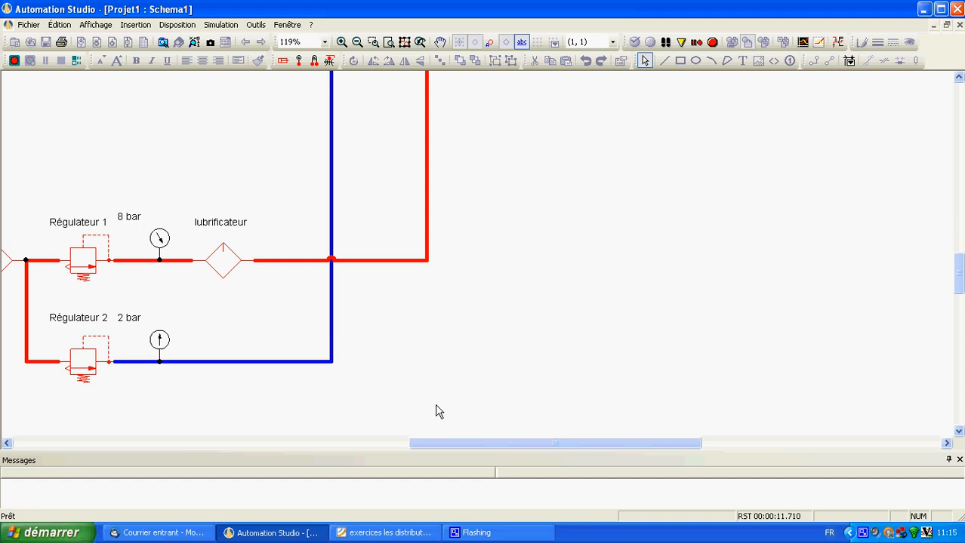
# Actuate push-button valve 1V1 to extend cylinder 1A through 1V2, and release it so the cylinder retracts.
pyautogui.scroll(10, 432, 411)
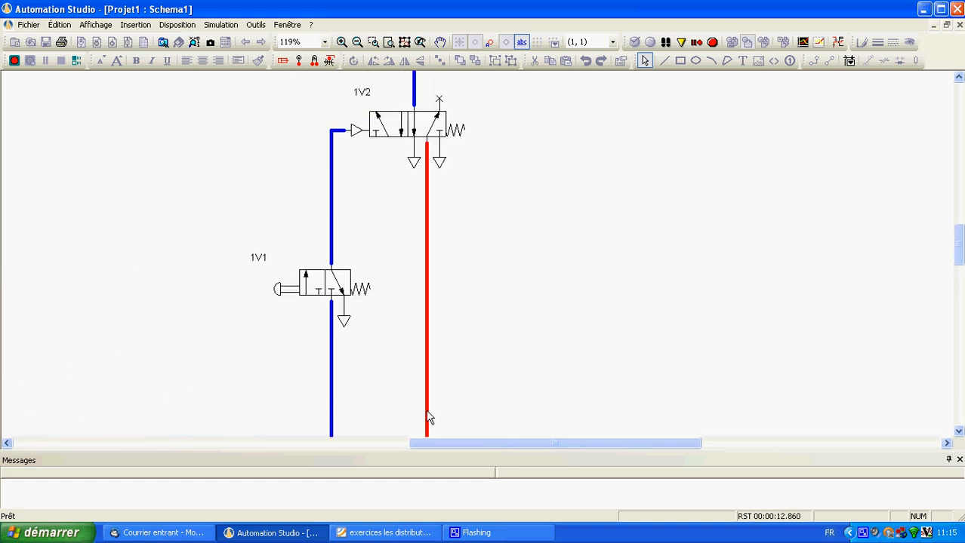
pyautogui.click(286, 295)
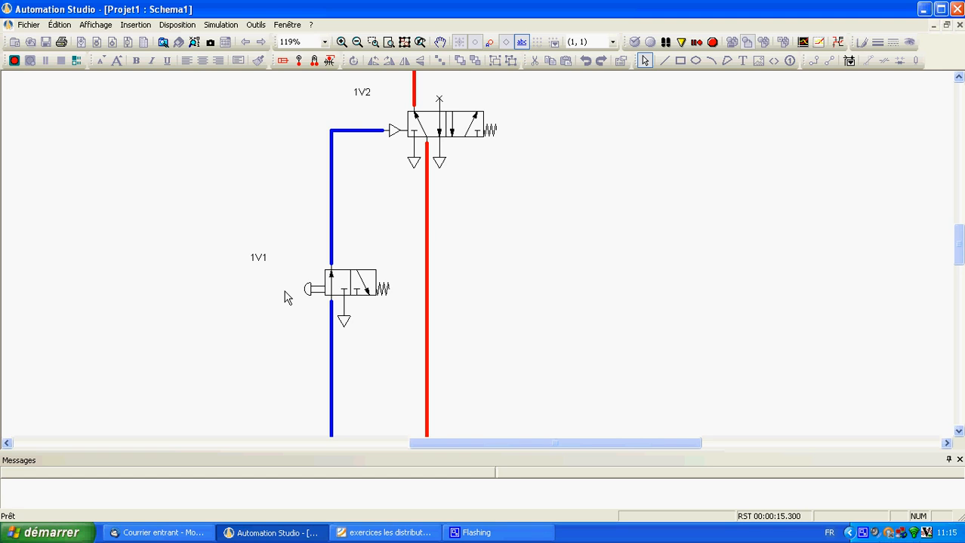
pyautogui.scroll(3, 285, 292)
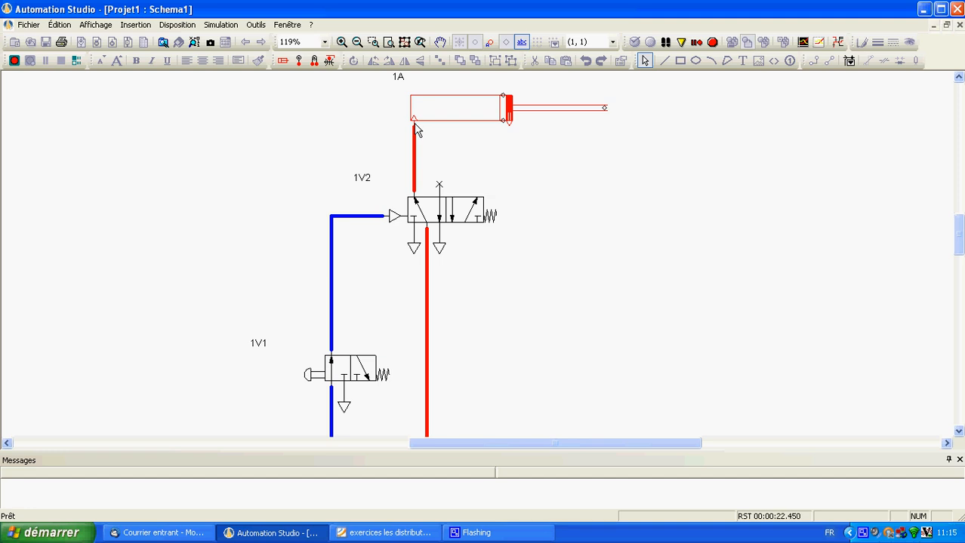
pyautogui.click(323, 378)
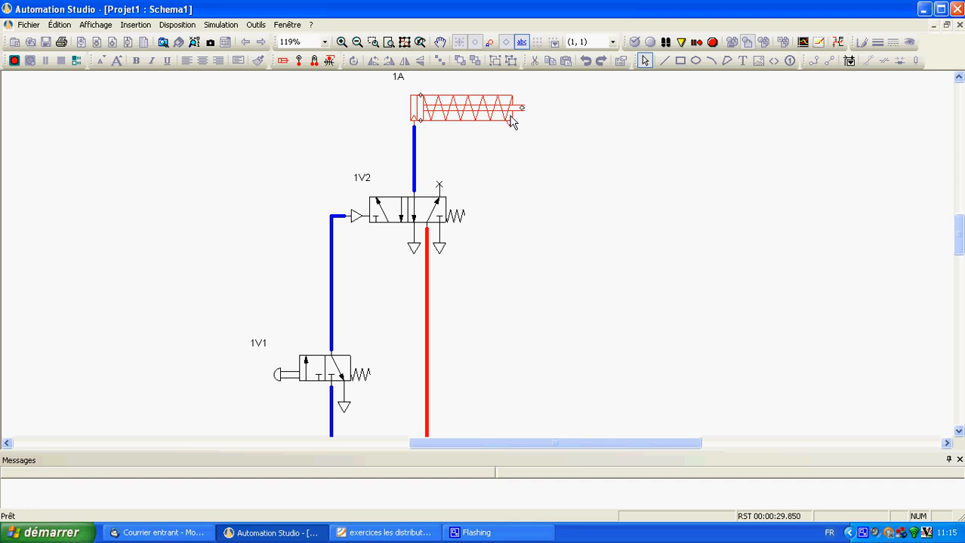
# Review the complete circuit from the air treatment unit to cylinder 1A and stop the simulation.
pyautogui.scroll(-1, 523, 249)
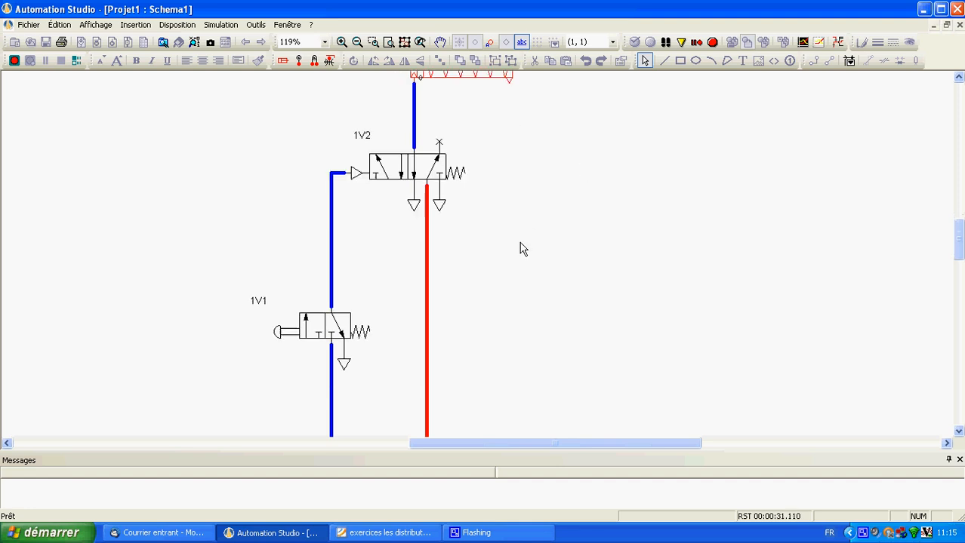
pyautogui.scroll(-1, 522, 249)
pyautogui.scroll(-1, 513, 243)
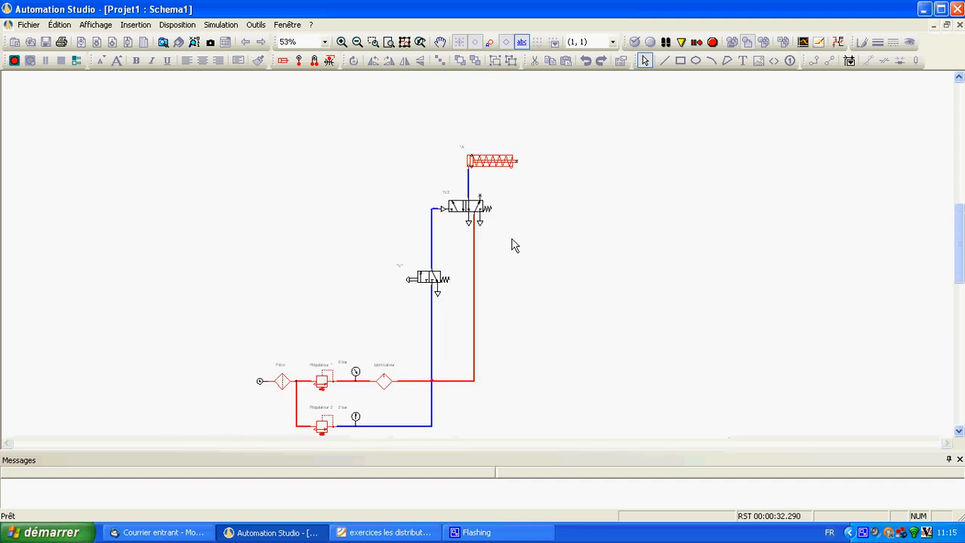
pyautogui.scroll(-1, 509, 257)
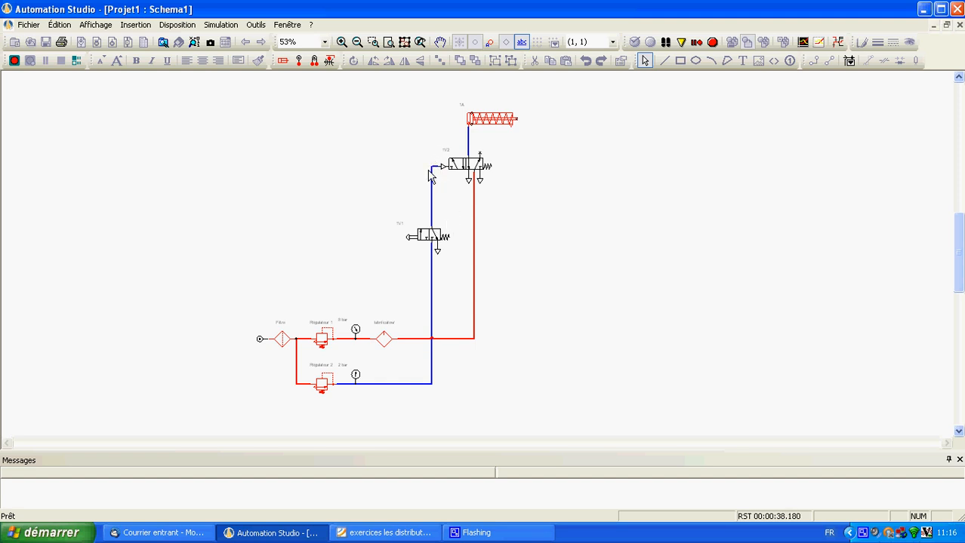
pyautogui.click(712, 43)
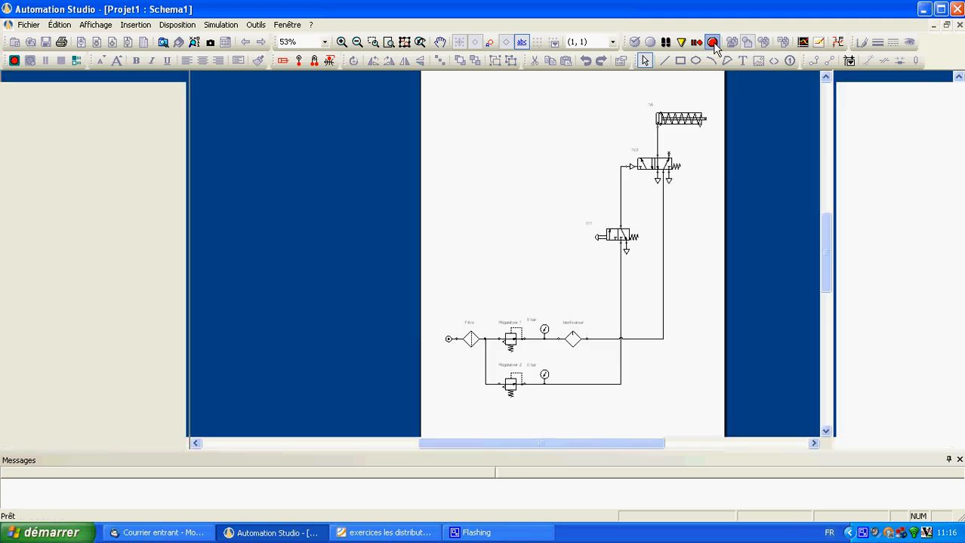